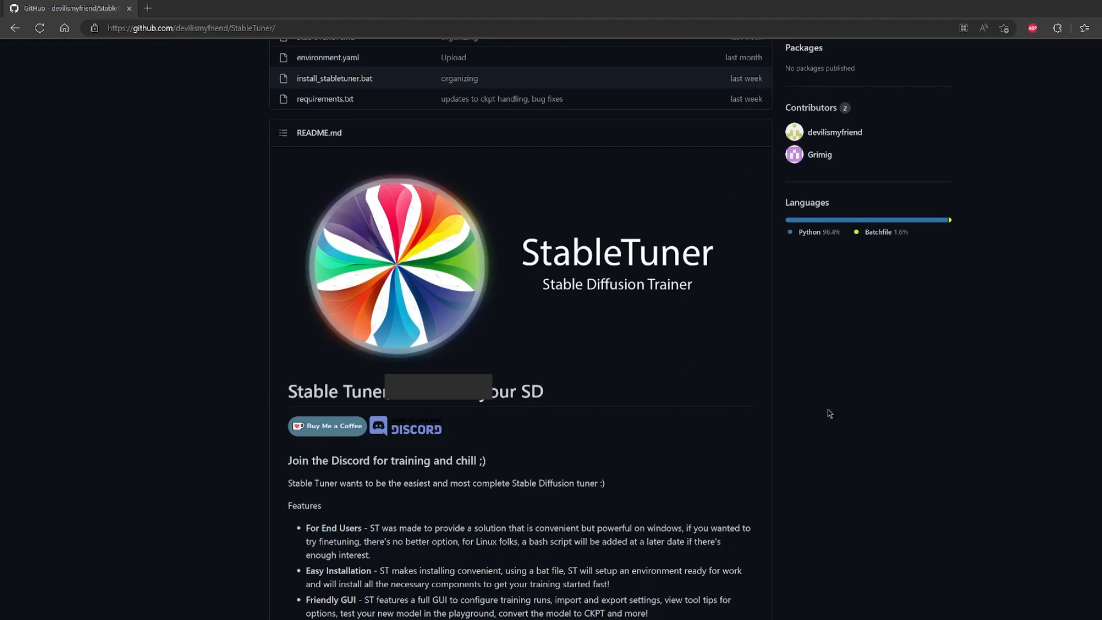
{"action": "scroll", "coordinate": [562, 414], "scroll_direction": "up", "scroll_amount": 7}
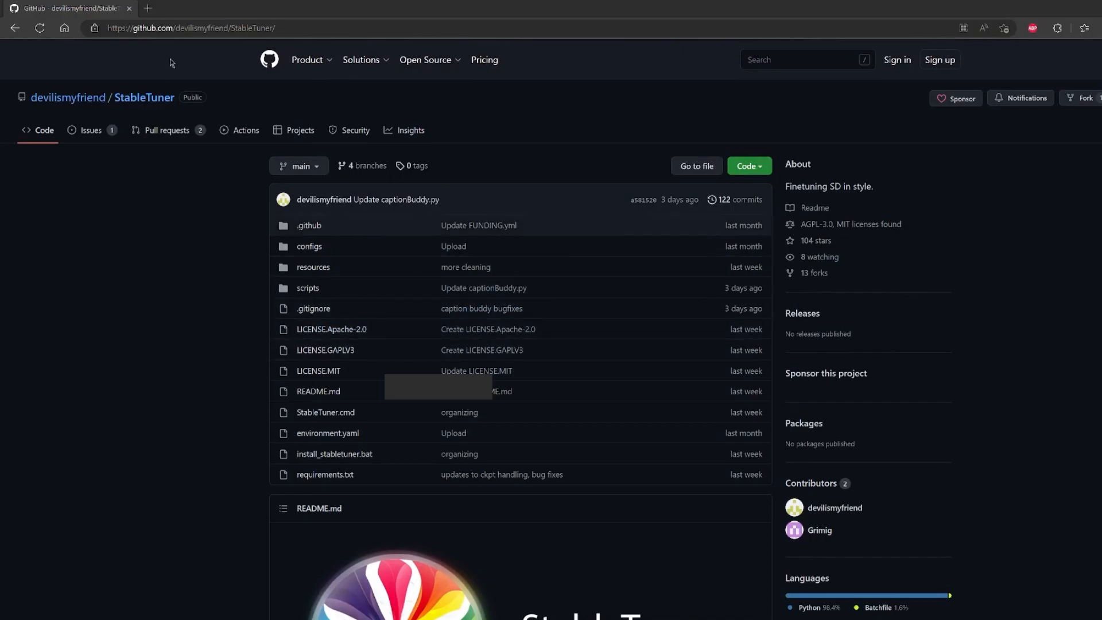
{"action": "left_click", "coordinate": [209, 27]}
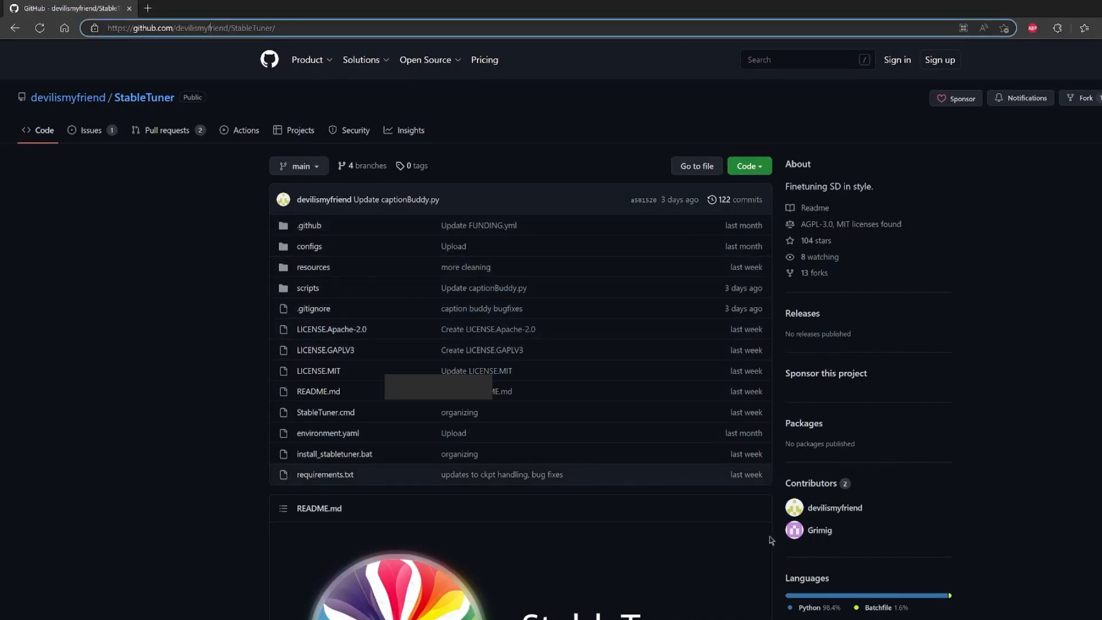
{"action": "left_click", "coordinate": [812, 597]}
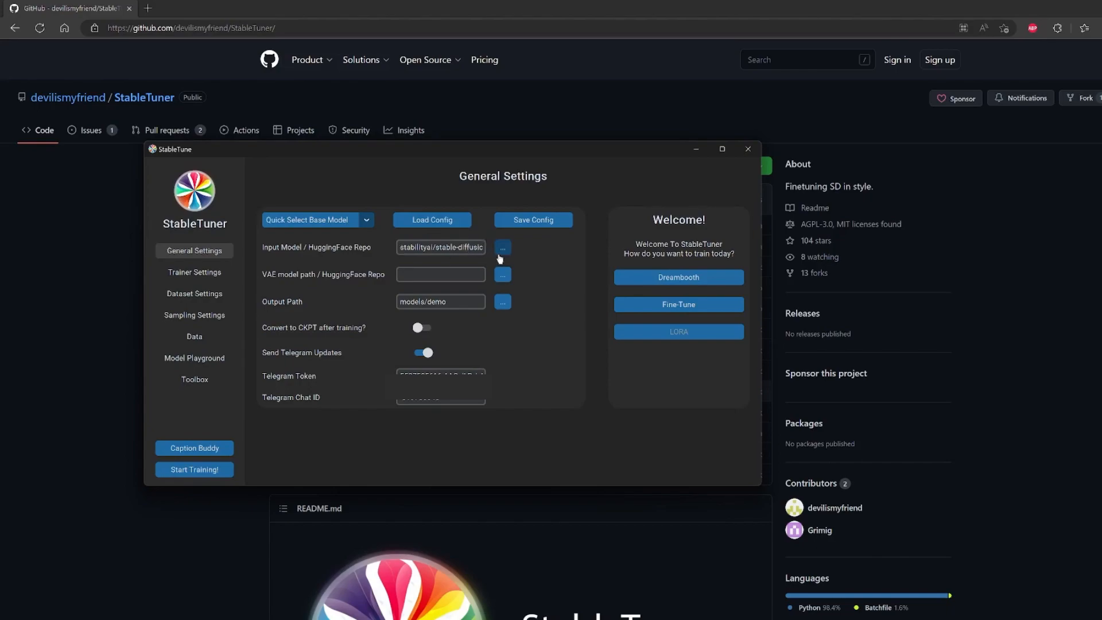
Select Stable Diffusion 2.1 Base (512) as the base model and check its HuggingFace repo entry.
{"action": "left_click_drag", "start_coordinate": [404, 247], "coordinate": [504, 231]}
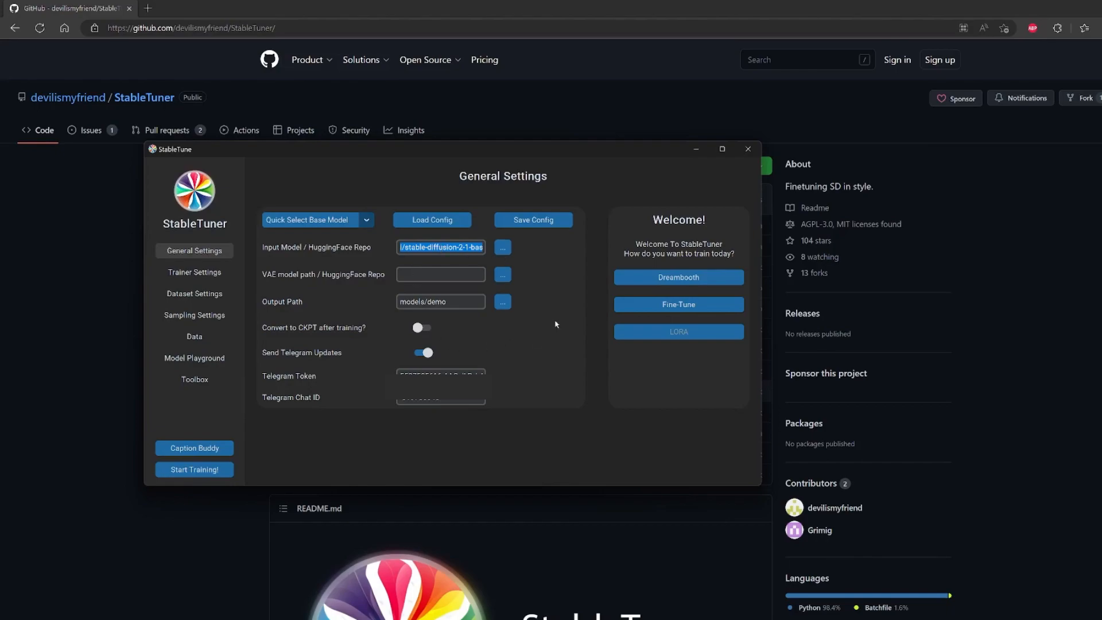
{"action": "left_click", "coordinate": [436, 248]}
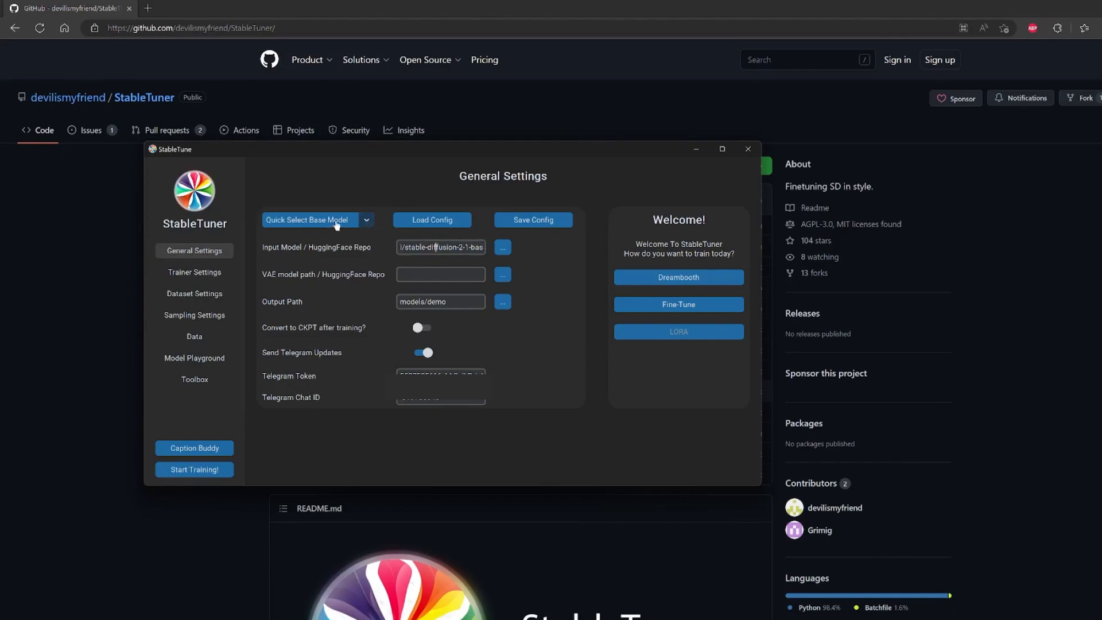
{"action": "left_click", "coordinate": [363, 223]}
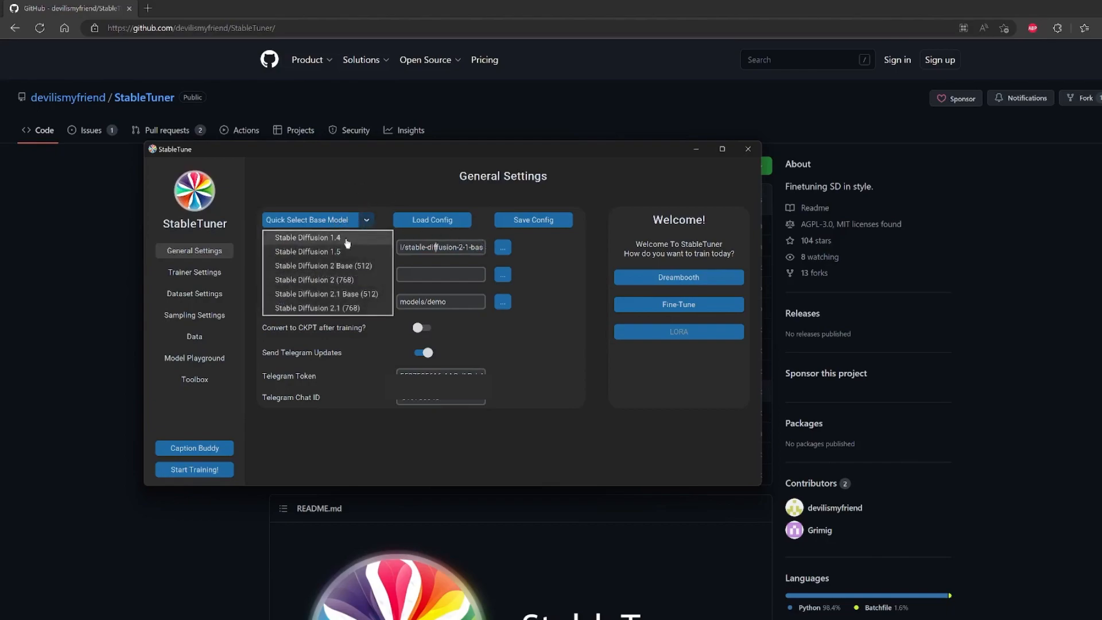
{"action": "left_click", "coordinate": [356, 295]}
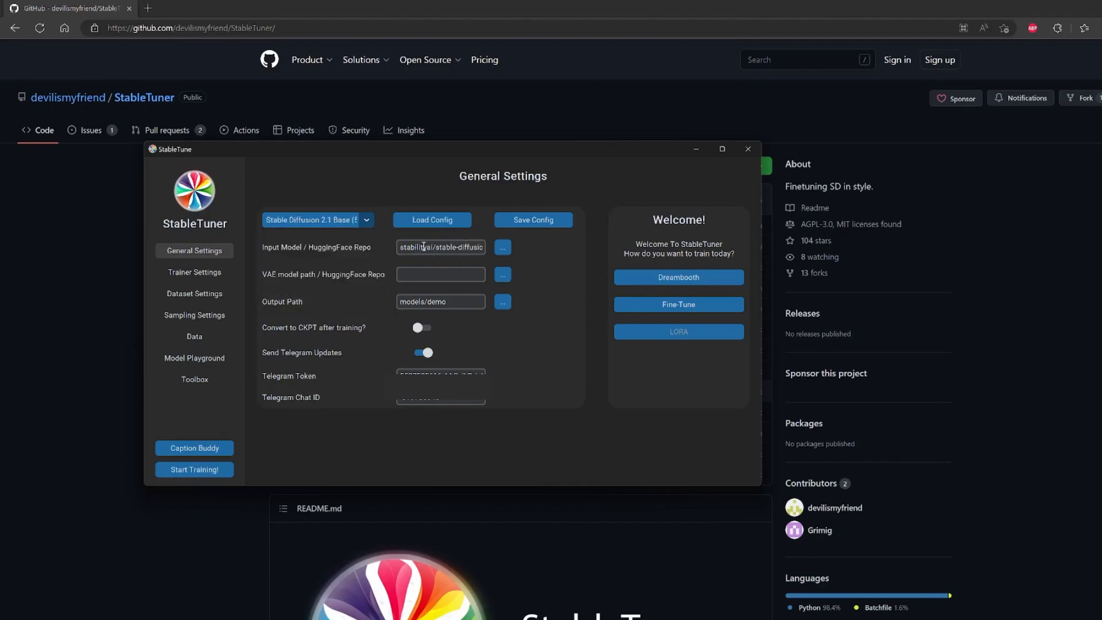
{"action": "left_click_drag", "start_coordinate": [421, 248], "coordinate": [498, 247]}
{"action": "left_click", "coordinate": [462, 249]}
{"action": "left_click_drag", "start_coordinate": [402, 251], "coordinate": [478, 245]}
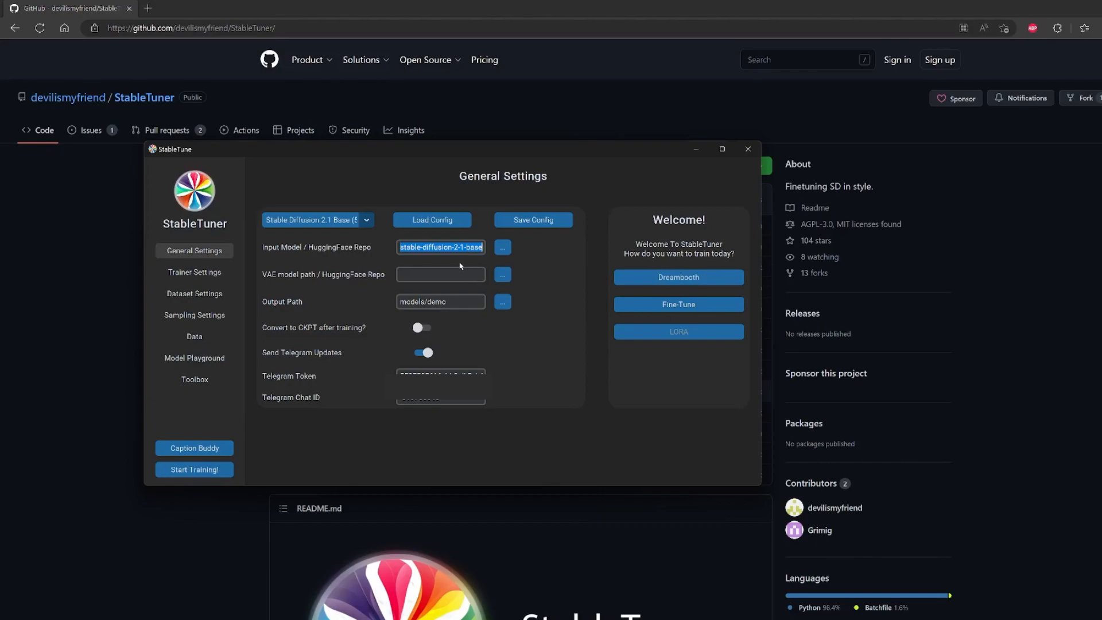
{"action": "left_click", "coordinate": [474, 246]}
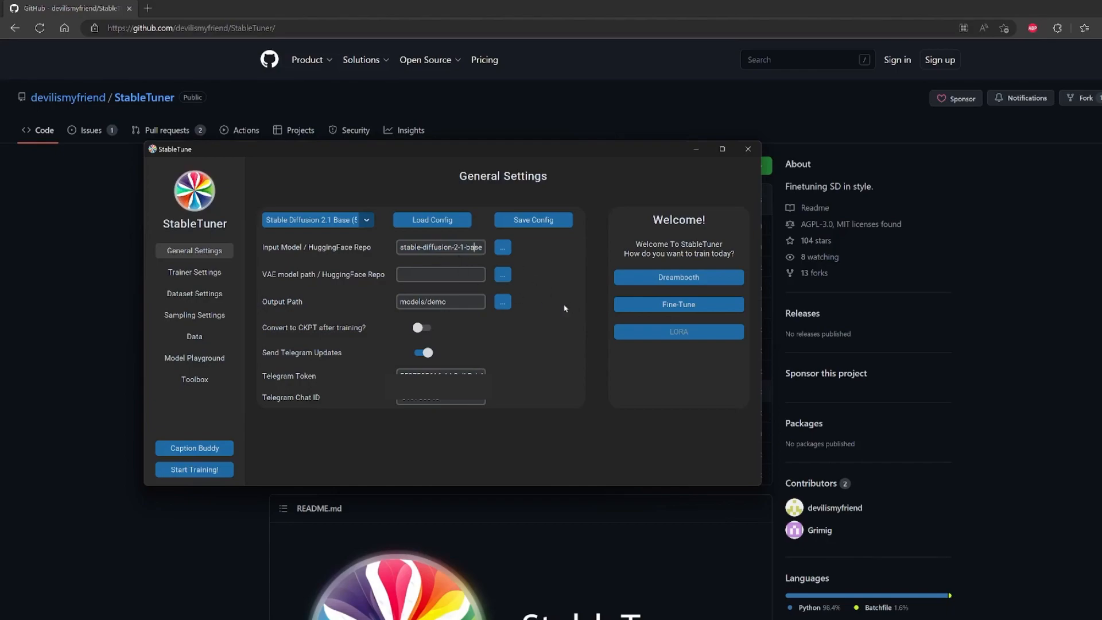
{"action": "left_click", "coordinate": [475, 301]}
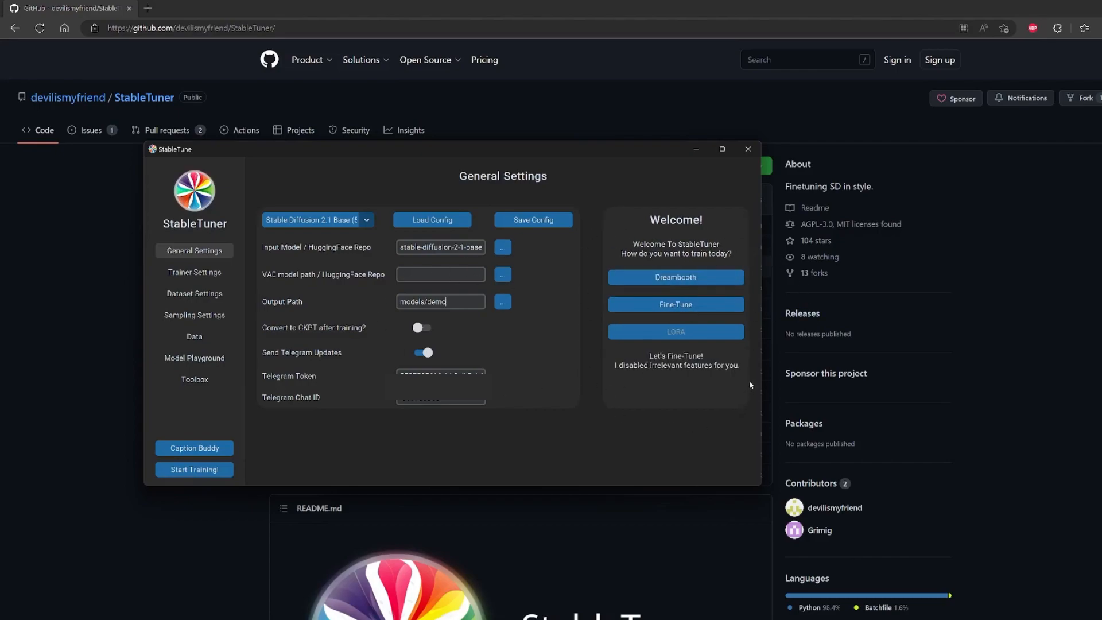
Choose 512 as the training resolution in the trainer settings and look through the available train batch sizes.
{"action": "left_click", "coordinate": [192, 274]}
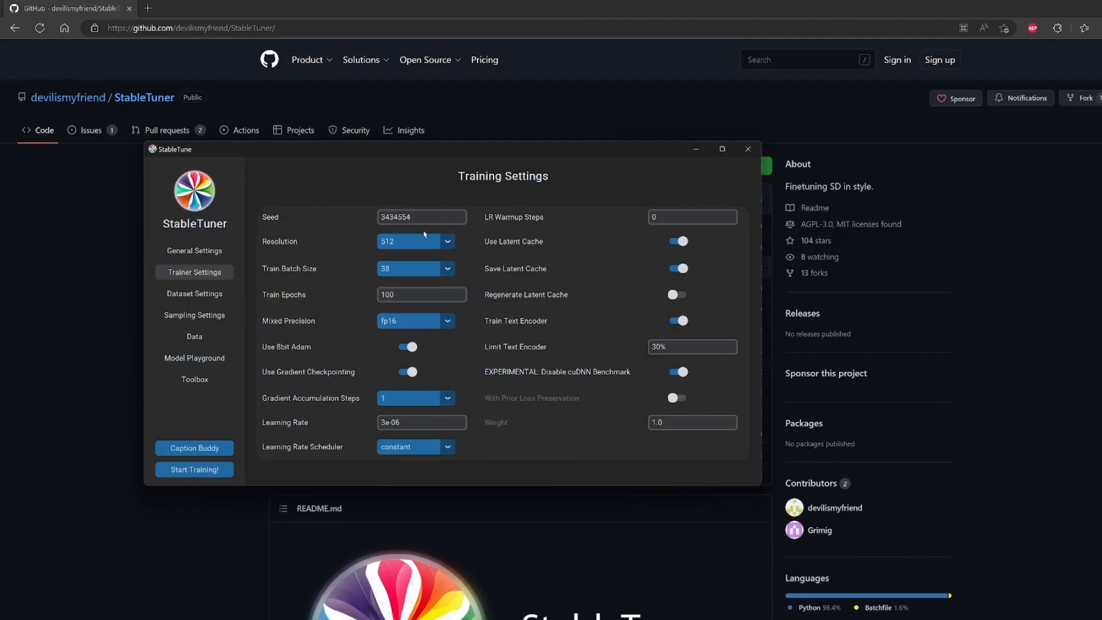
{"action": "left_click", "coordinate": [434, 246]}
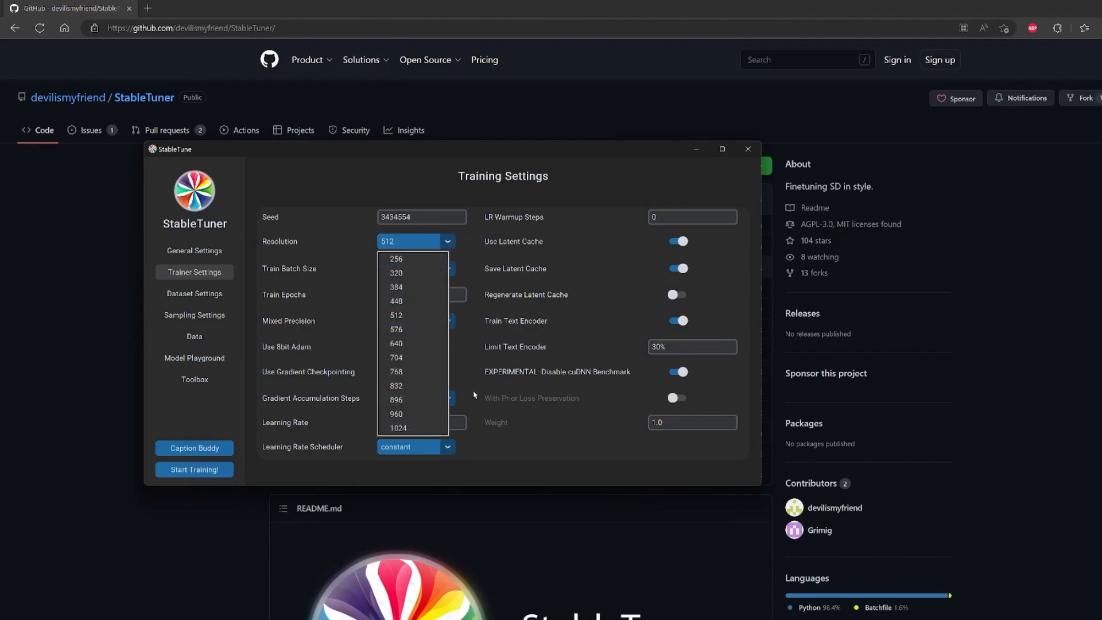
{"action": "left_click", "coordinate": [412, 320]}
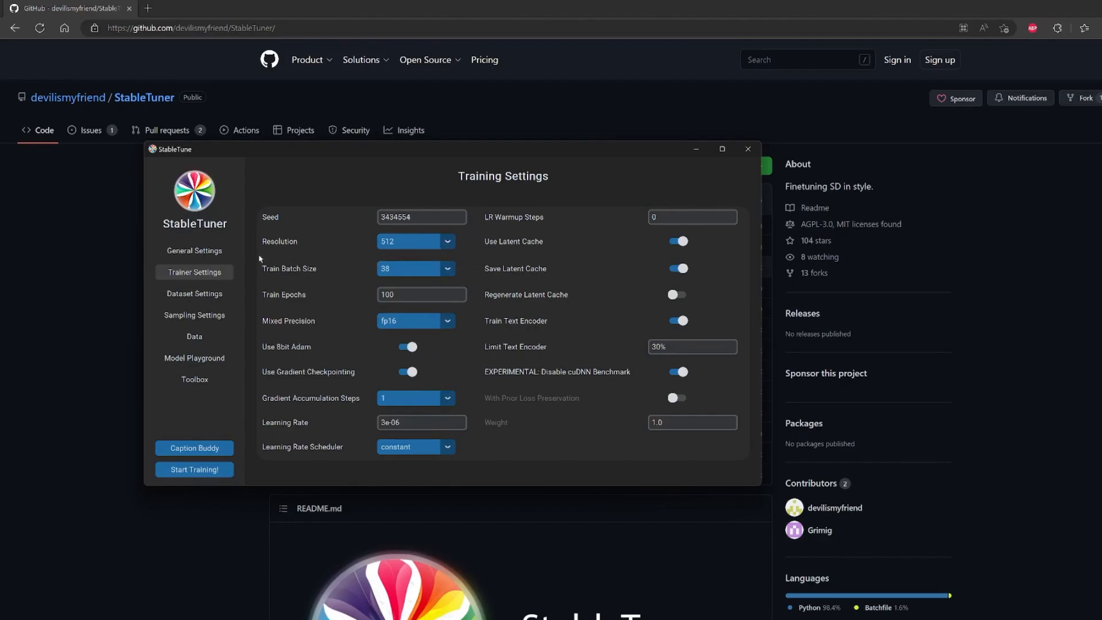
{"action": "left_click", "coordinate": [447, 268]}
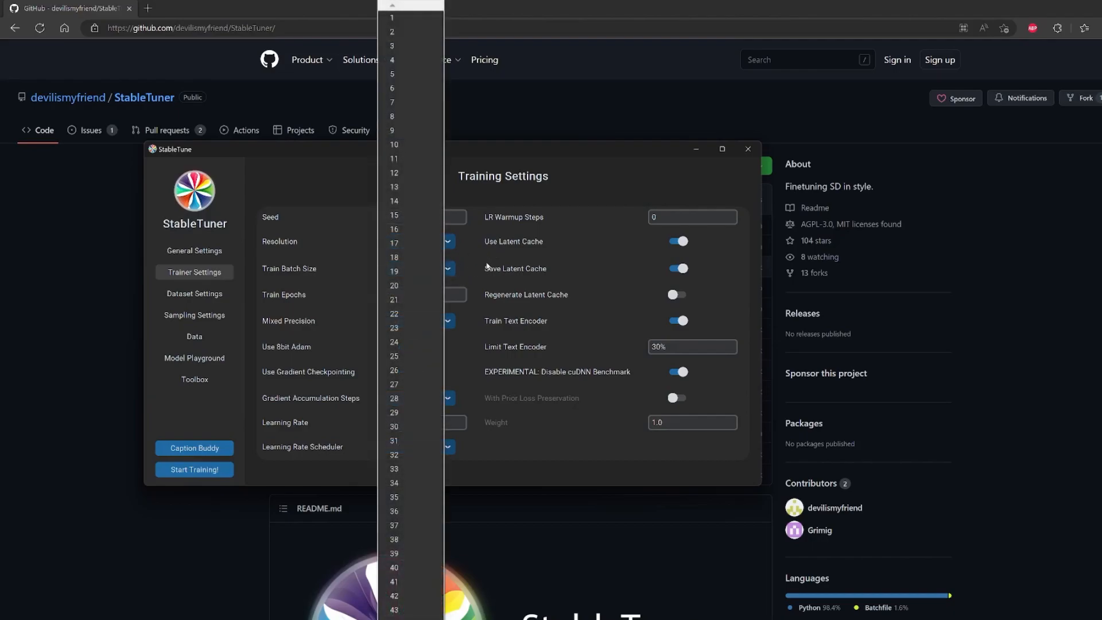
{"action": "left_click", "coordinate": [449, 268]}
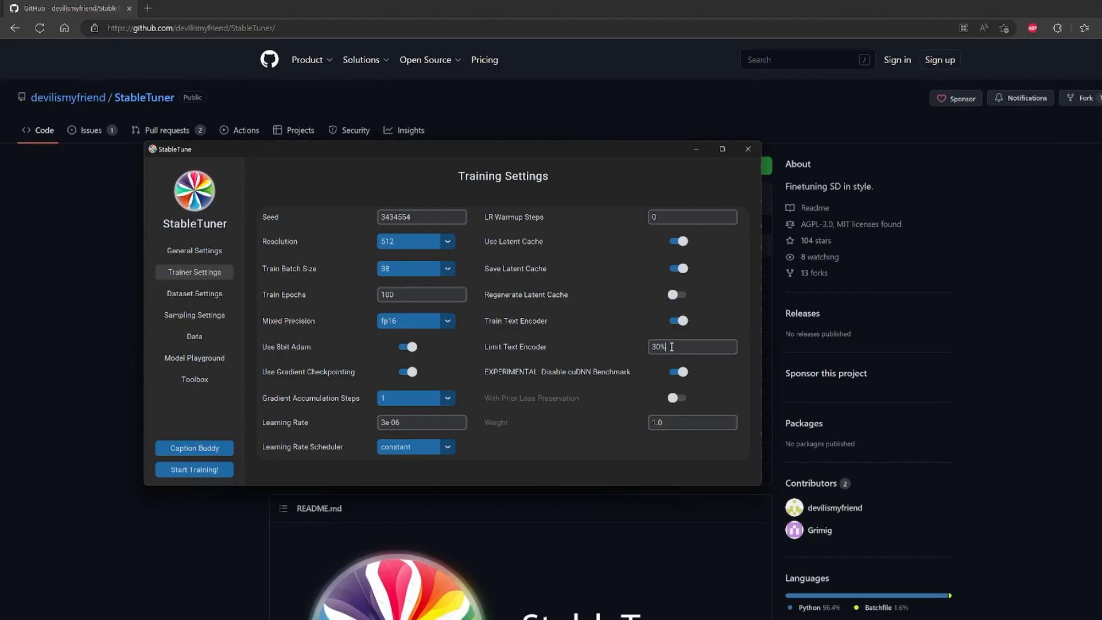
Try 50 as the Limit Text Encoder value and set it back to 30.
{"action": "key", "text": "BackSpace"}
{"action": "key", "text": "BackSpace"}
{"action": "key", "text": "BackSpace"}
{"action": "type", "text": "50"}
{"action": "key", "text": "BackSpace"}
{"action": "key", "text": "BackSpace"}
{"action": "type", "text": "30"}
Review the dataset settings, including the class image count and dataset repeats, and the sampling settings.
{"action": "left_click", "coordinate": [195, 293]}
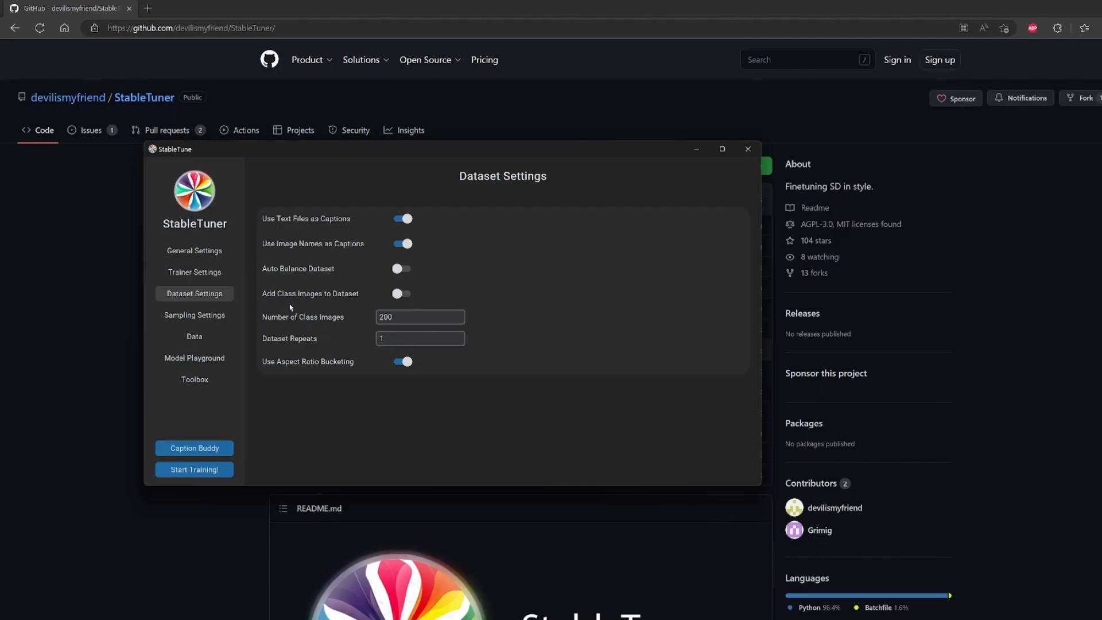
{"action": "left_click", "coordinate": [421, 321]}
{"action": "left_click", "coordinate": [448, 341]}
{"action": "mouse_move", "coordinate": [266, 320]}
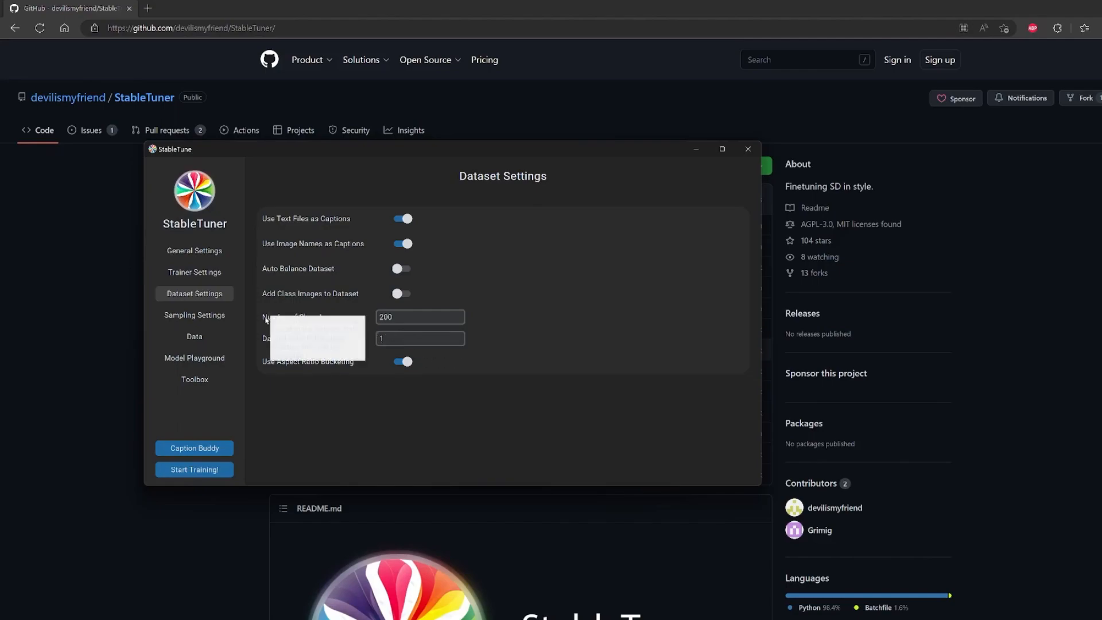
{"action": "left_click", "coordinate": [211, 316]}
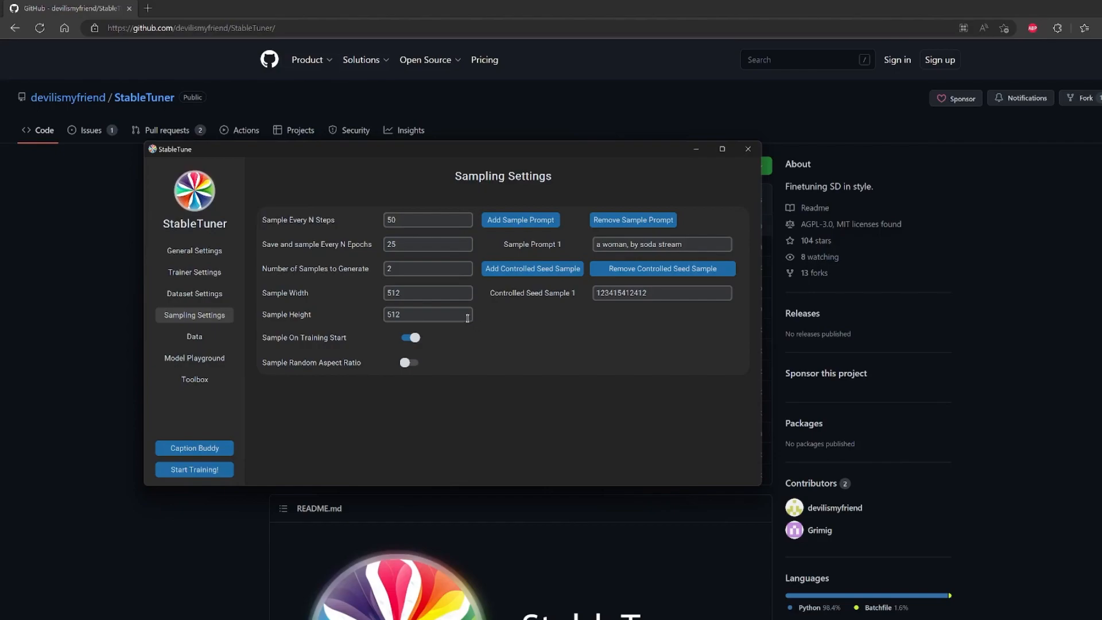
Inspect the existing Demo concept in the training data settings and remove it from the list.
{"action": "left_click", "coordinate": [194, 337]}
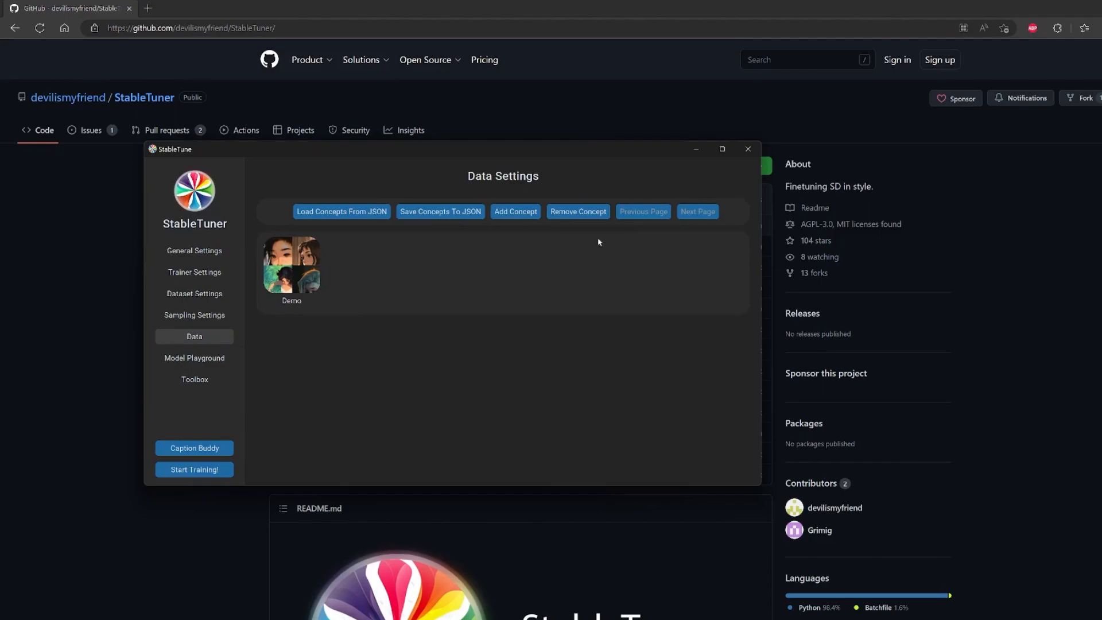
{"action": "left_click", "coordinate": [313, 280]}
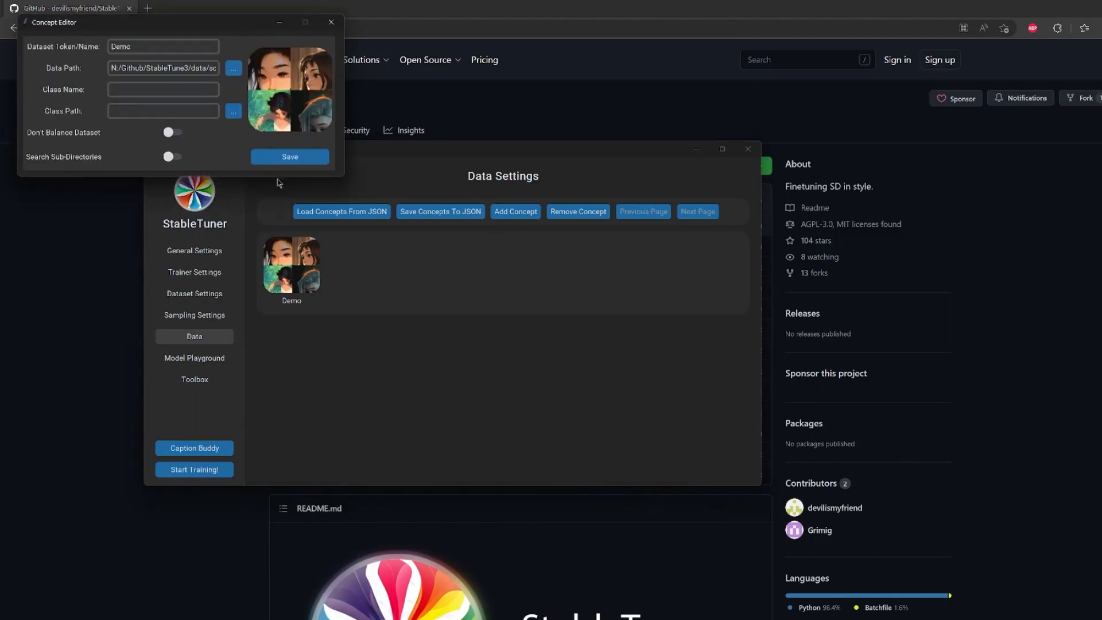
{"action": "left_click", "coordinate": [332, 22]}
{"action": "left_click", "coordinate": [590, 216]}
Add a new concept to the training data and set its dataset token/name to Demo.
{"action": "left_click", "coordinate": [516, 212]}
{"action": "left_click", "coordinate": [298, 279]}
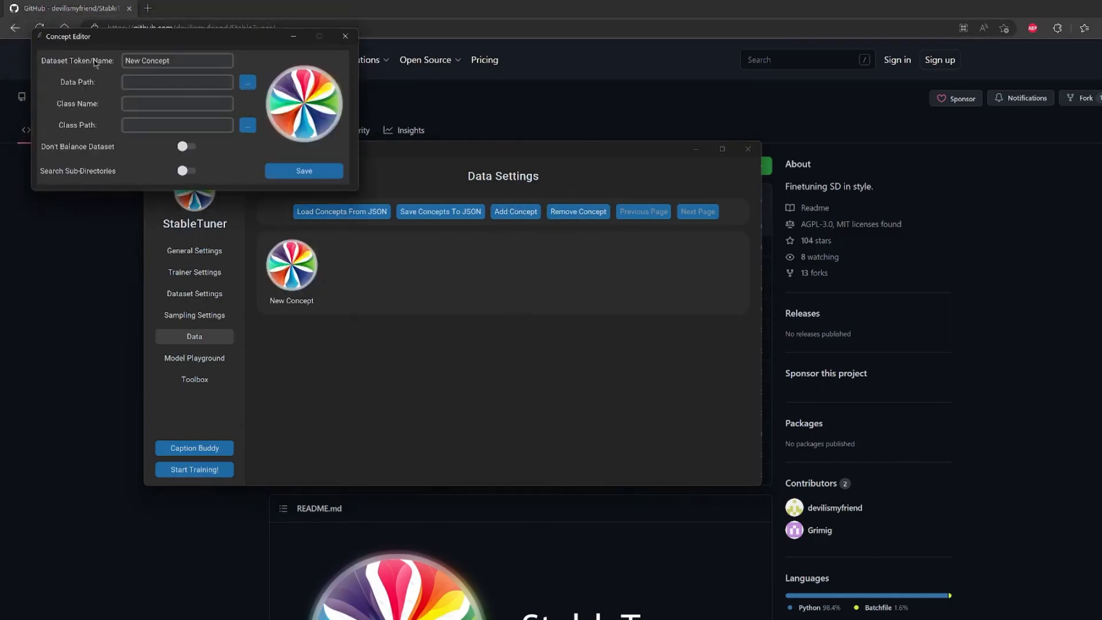
{"action": "left_click_drag", "start_coordinate": [170, 58], "coordinate": [64, 62]}
{"action": "left_click", "coordinate": [183, 60]}
{"action": "left_click_drag", "start_coordinate": [216, 36], "coordinate": [575, 195]}
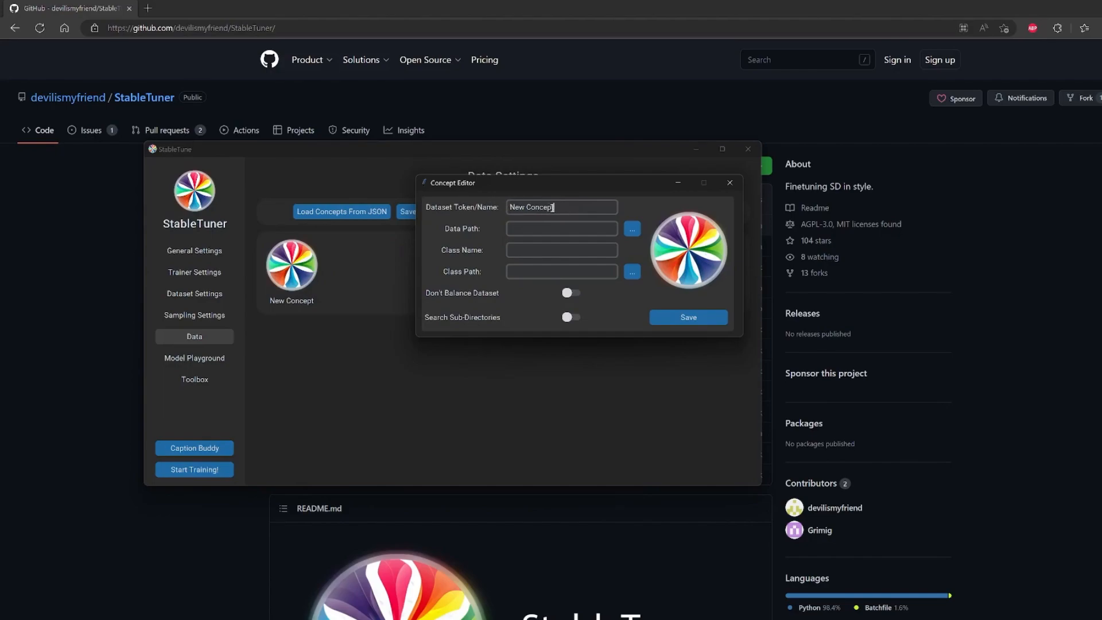
{"action": "left_click_drag", "start_coordinate": [554, 207], "coordinate": [497, 215]}
{"action": "type", "text": "Demn"}
{"action": "key", "text": "BackSpace"}
{"action": "type", "text": "o"}
Set the Demo concept's data path to the StableTune3 folder data/soda_stream/again and save the concept.
{"action": "left_click", "coordinate": [631, 231]}
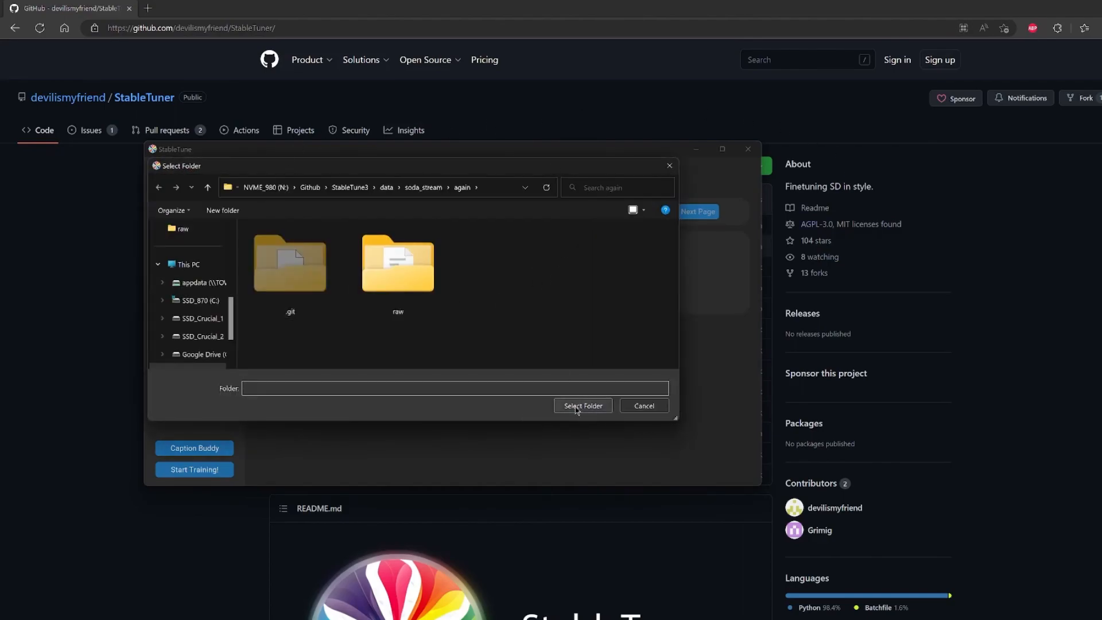
{"action": "left_click", "coordinate": [576, 406]}
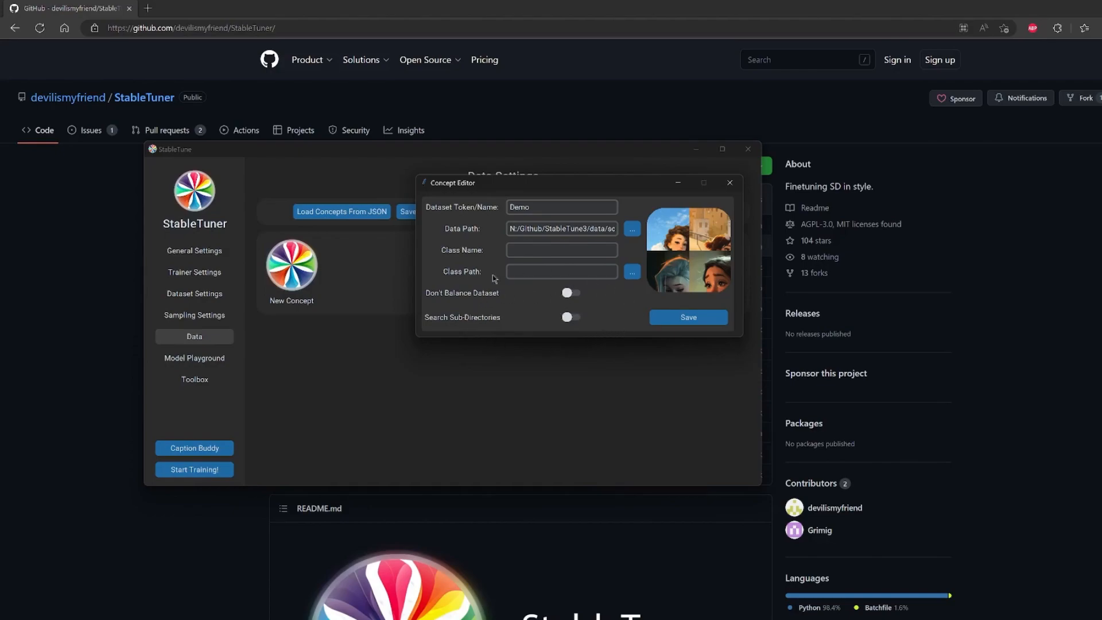
{"action": "left_click_drag", "start_coordinate": [570, 229], "coordinate": [618, 230]}
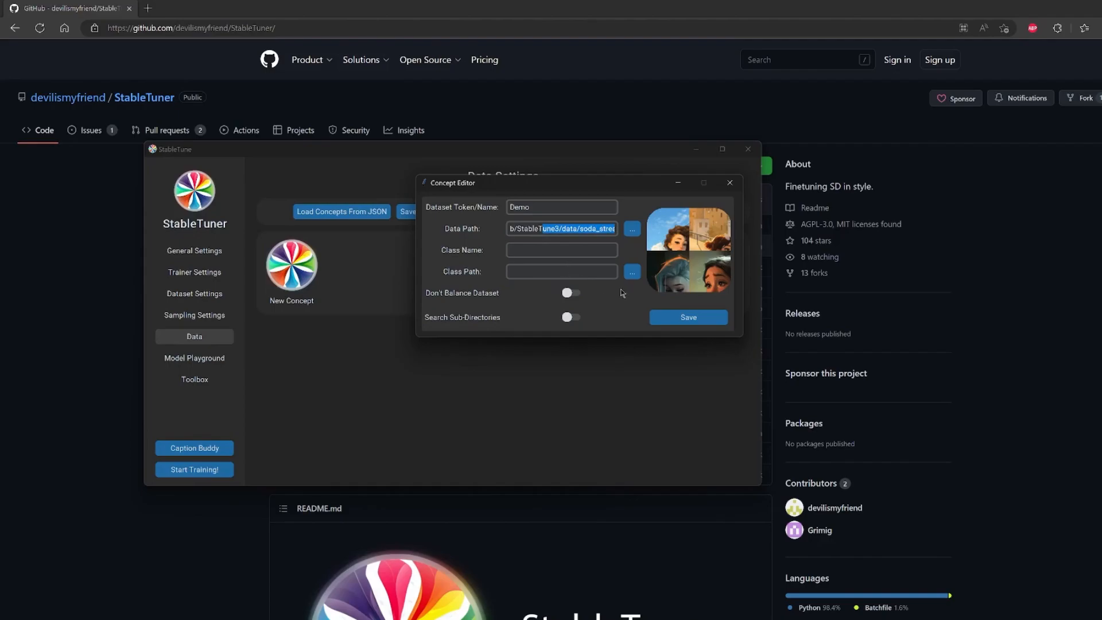
{"action": "left_click", "coordinate": [676, 323]}
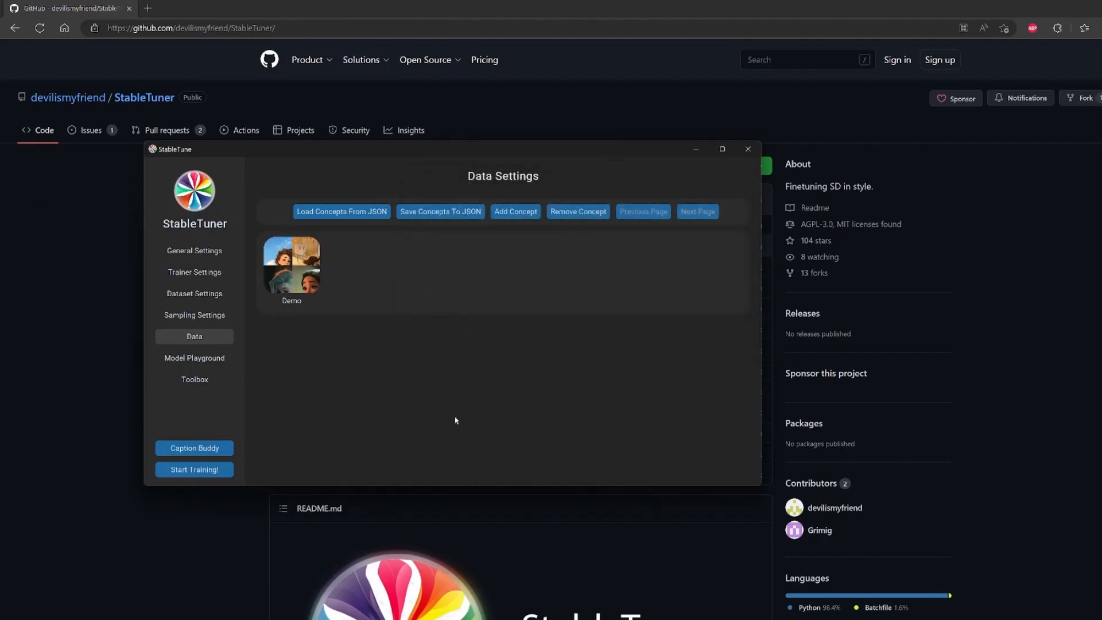
Look over the Model Playground options and the model and dataset tools in the Toolbox.
{"action": "left_click", "coordinate": [208, 362]}
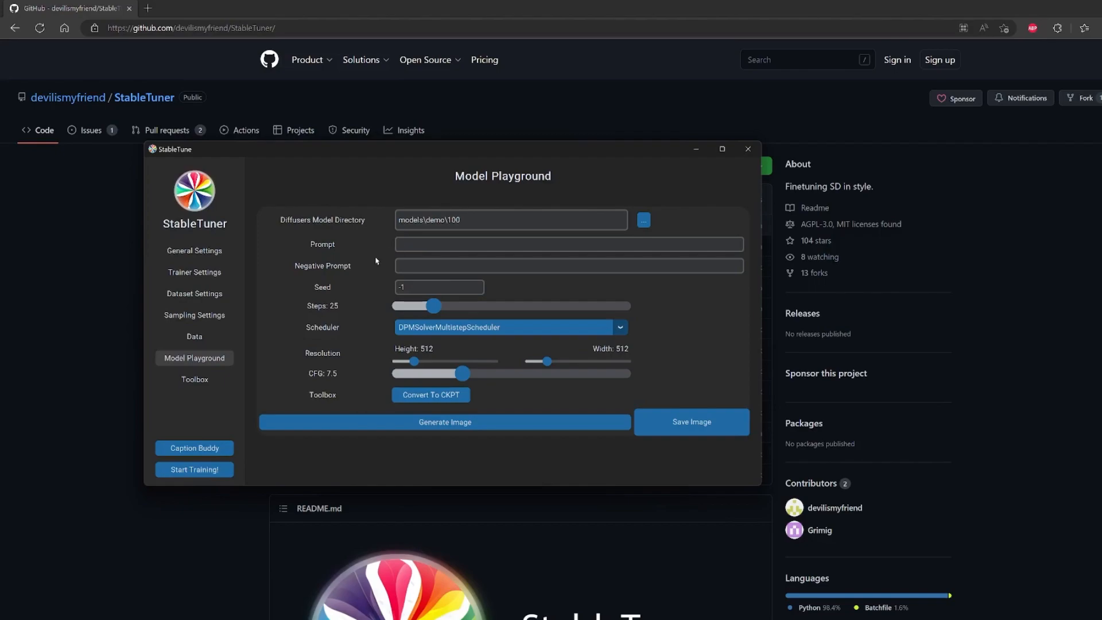
{"action": "left_click", "coordinate": [211, 383]}
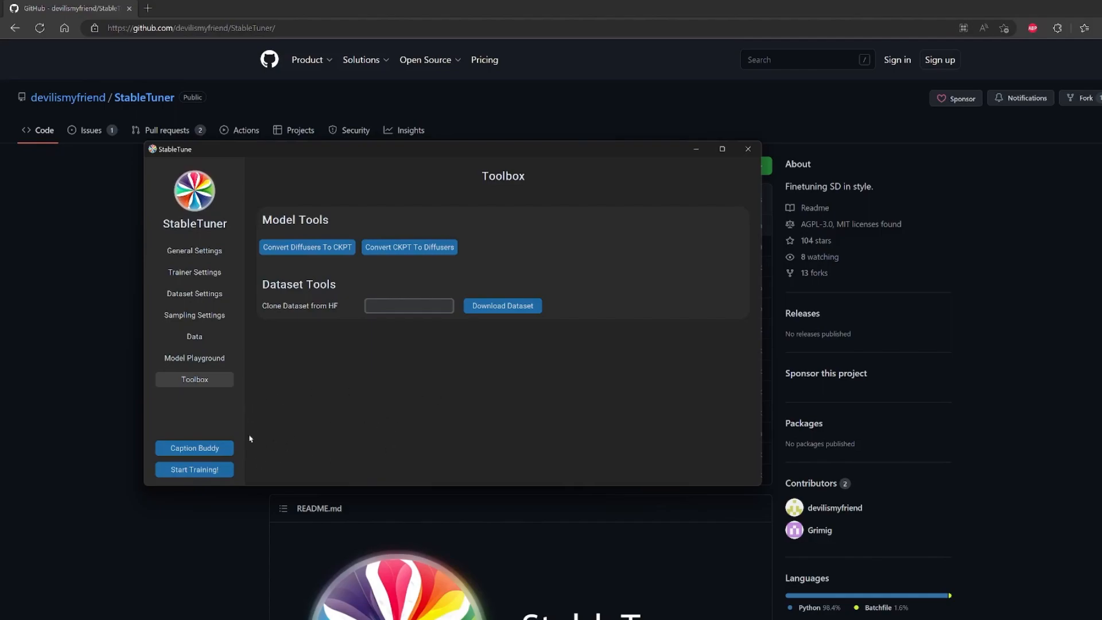
Open Caption Buddy and load the raw image folder inside data/soda_stream/again.
{"action": "left_click", "coordinate": [186, 447]}
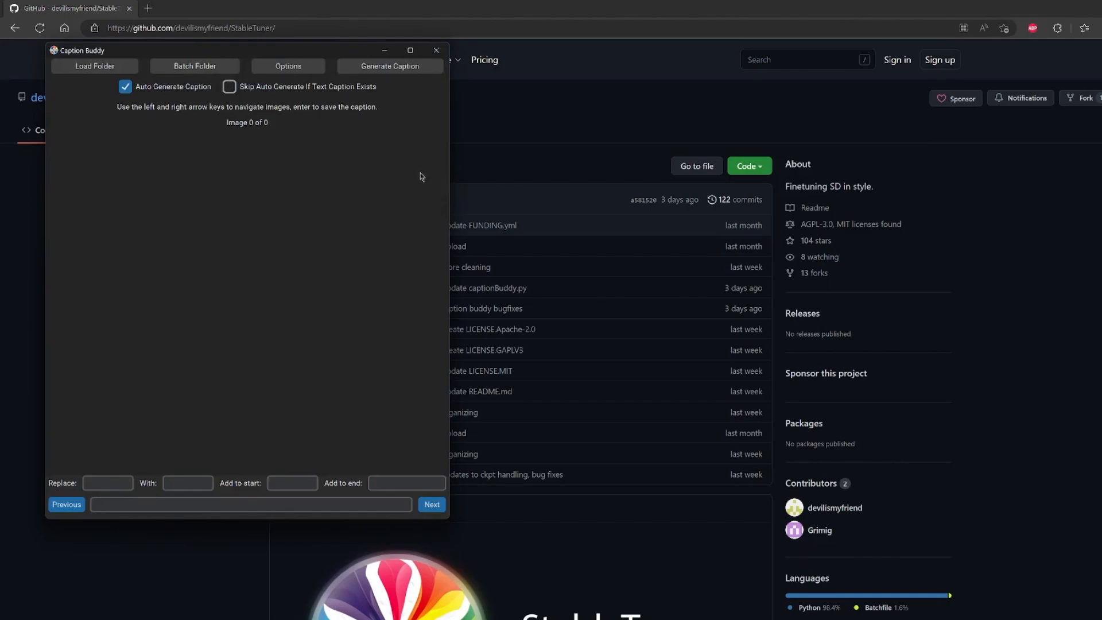
{"action": "left_click", "coordinate": [112, 63]}
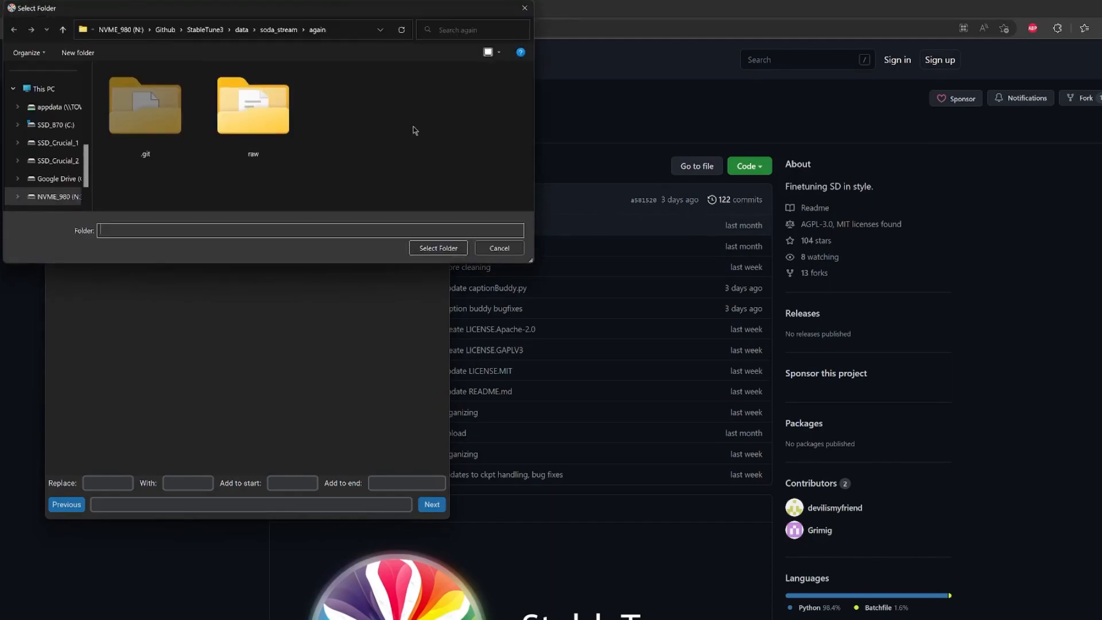
{"action": "double_click", "coordinate": [264, 109]}
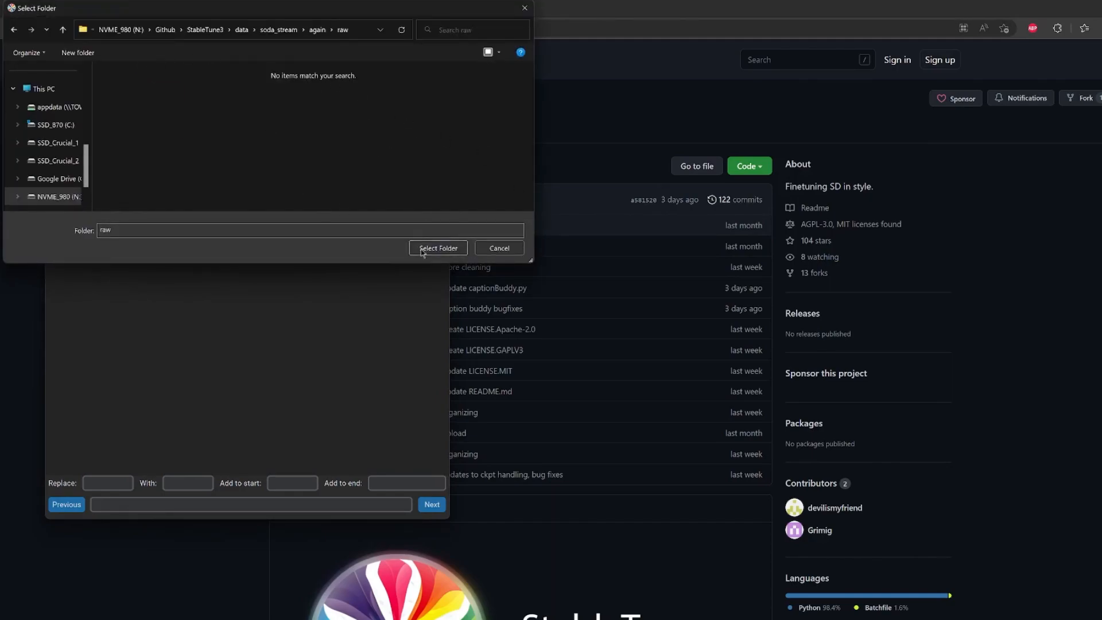
{"action": "left_click", "coordinate": [439, 248]}
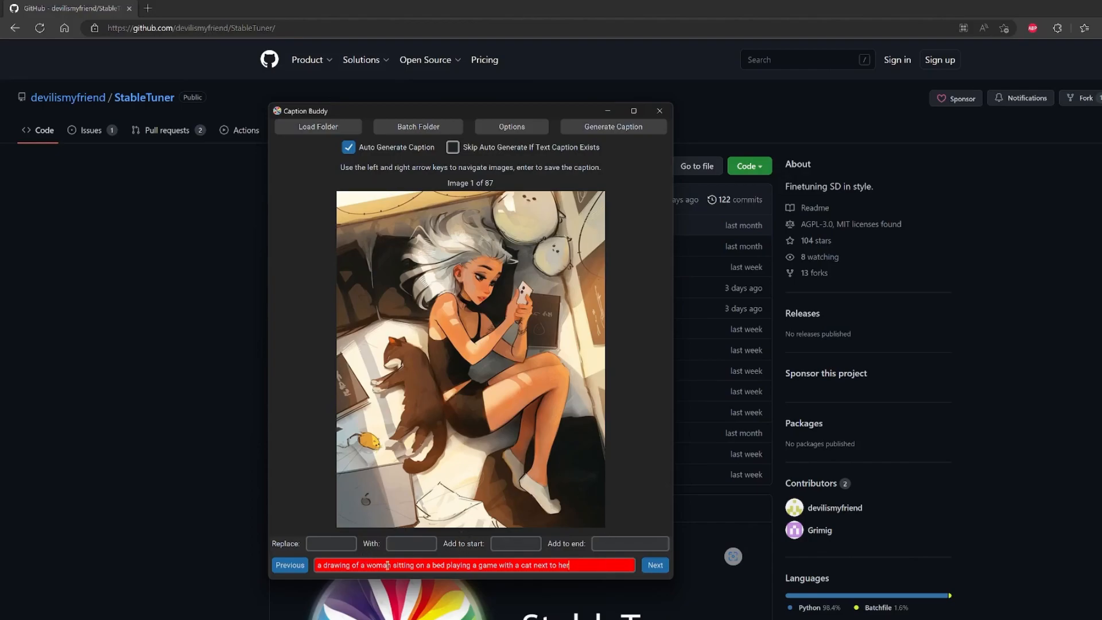
Try a word copied from the first image's caption as the text to replace, and clear that entry.
{"action": "double_click", "coordinate": [348, 566]}
{"action": "left_click", "coordinate": [317, 546]}
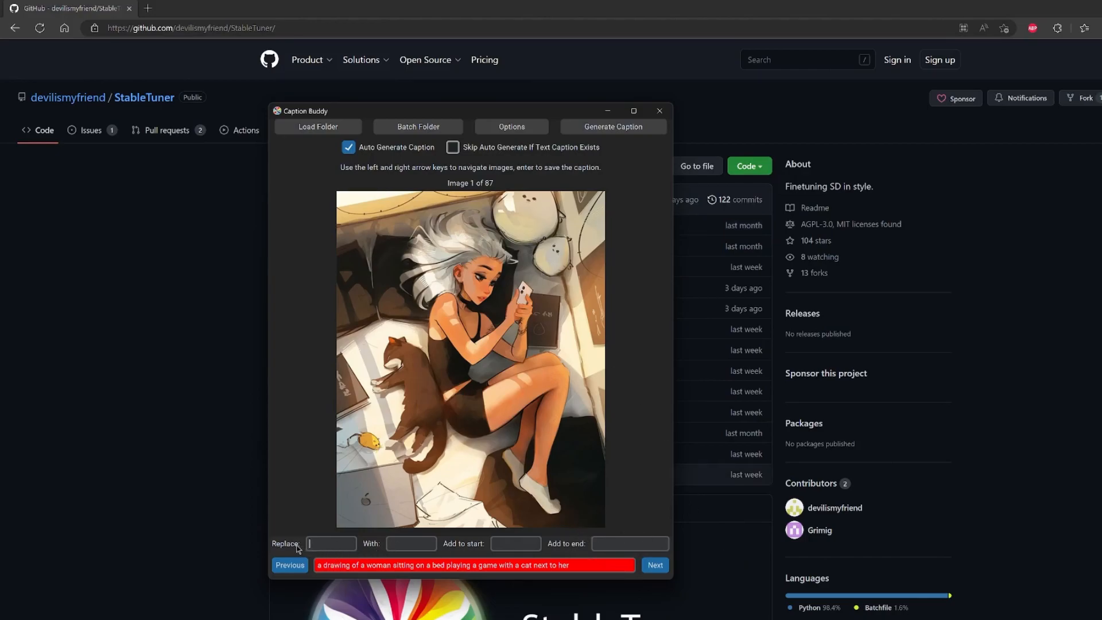
{"action": "double_click", "coordinate": [337, 566]}
{"action": "key", "text": "ctrl+c"}
{"action": "left_click", "coordinate": [328, 545]}
{"action": "key", "text": "ctrl+v"}
{"action": "left_click", "coordinate": [414, 543]}
{"action": "double_click", "coordinate": [350, 543]}
{"action": "key", "text": "BackSpace"}
Set the text added to the end of captions to ", by soda stream".
{"action": "left_click", "coordinate": [518, 542]}
{"action": "left_click", "coordinate": [622, 543]}
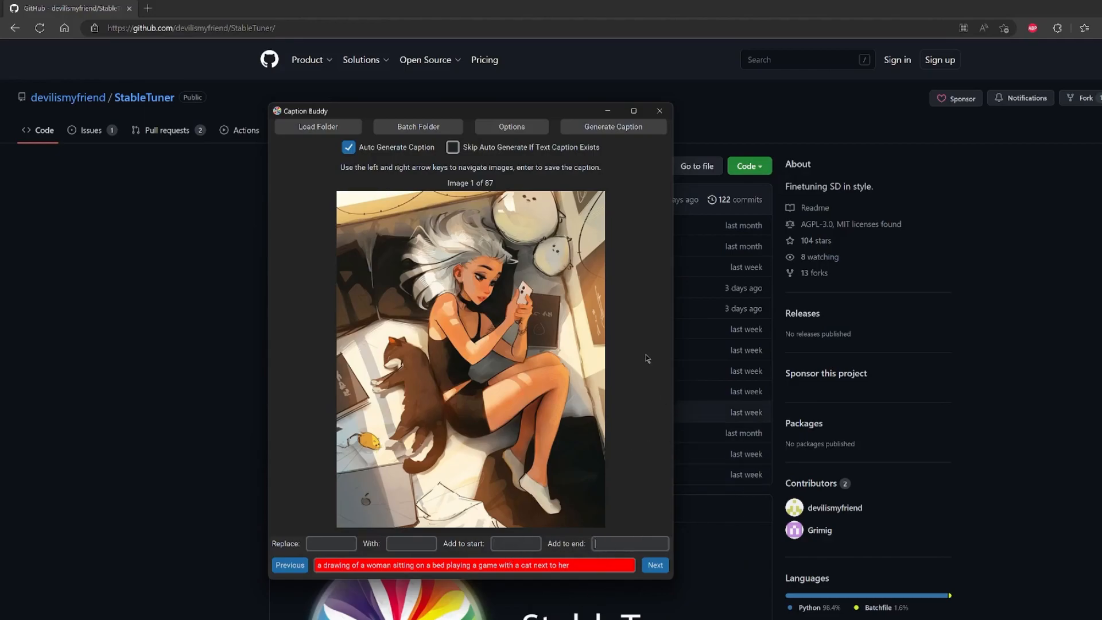
{"action": "type", "text": ", by soda stream"}
{"action": "left_click", "coordinate": [579, 566]}
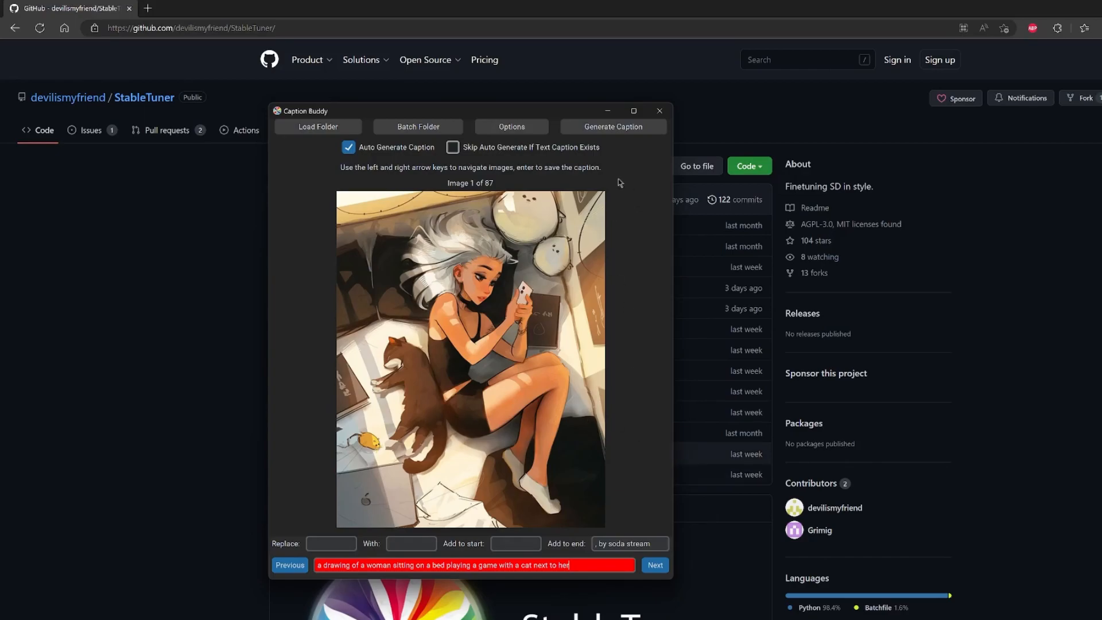
Run batch captioning on the current folder and close Caption Buddy.
{"action": "left_click_drag", "start_coordinate": [448, 115], "coordinate": [415, 106]}
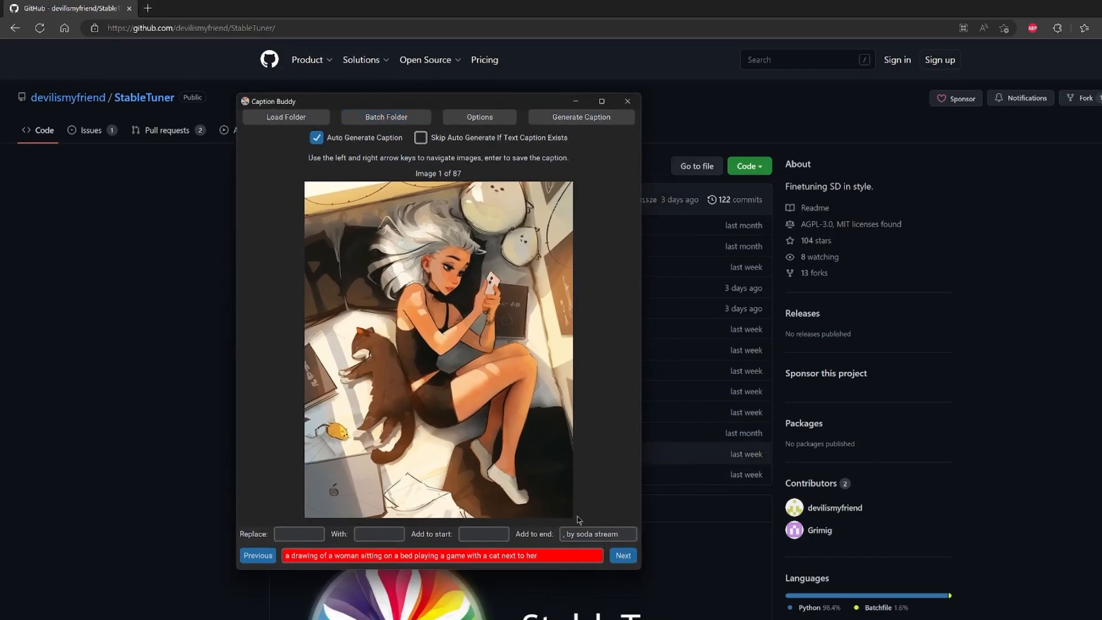
{"action": "left_click", "coordinate": [631, 557]}
{"action": "left_click", "coordinate": [387, 118]}
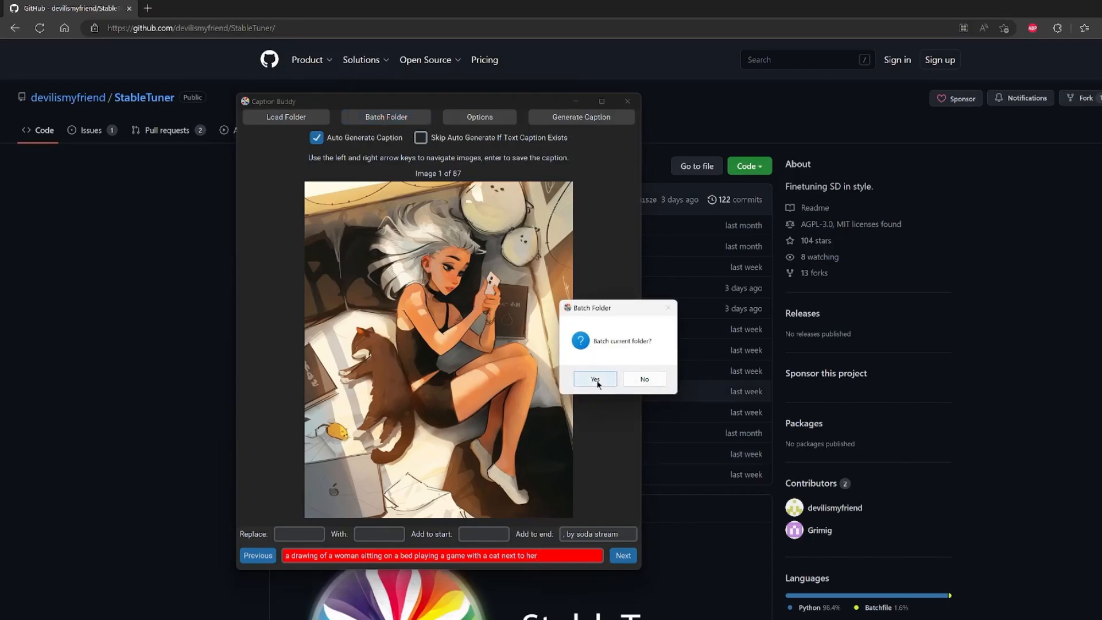
{"action": "left_click", "coordinate": [607, 381]}
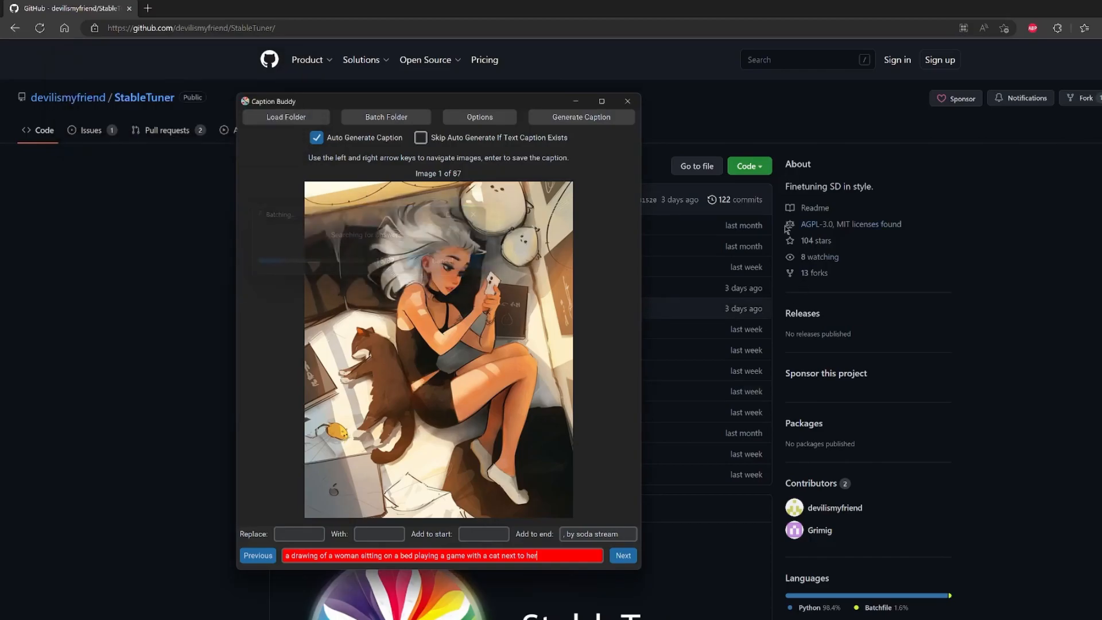
{"action": "left_click", "coordinate": [627, 107]}
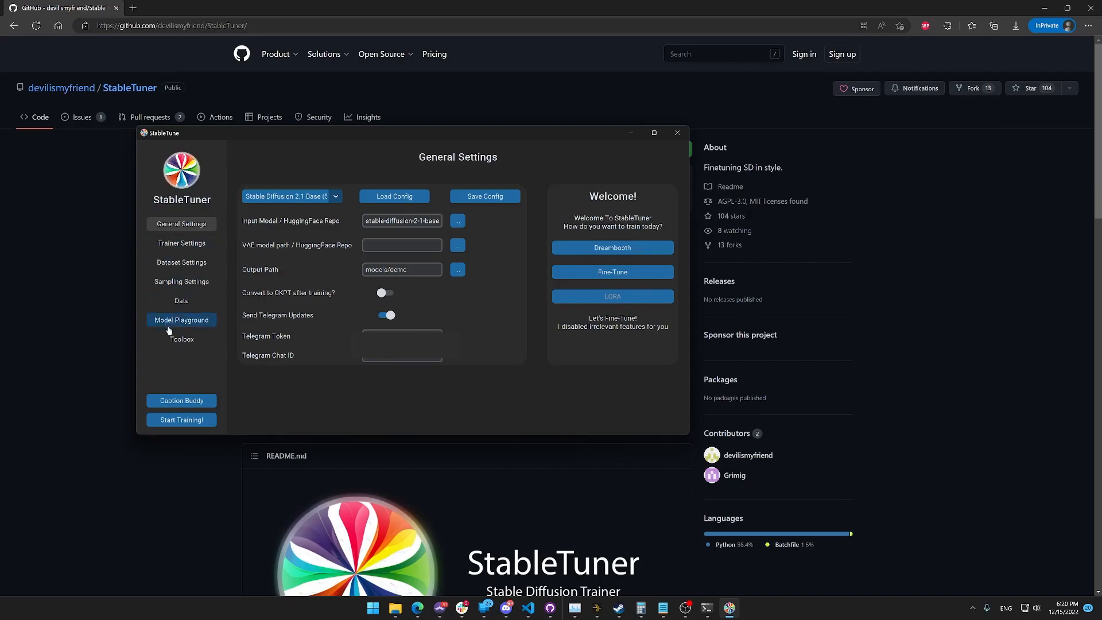
In the Model Playground, generate an image from the prompt "a beautiful woman with red hair, by soda stream".
{"action": "left_click", "coordinate": [169, 321]}
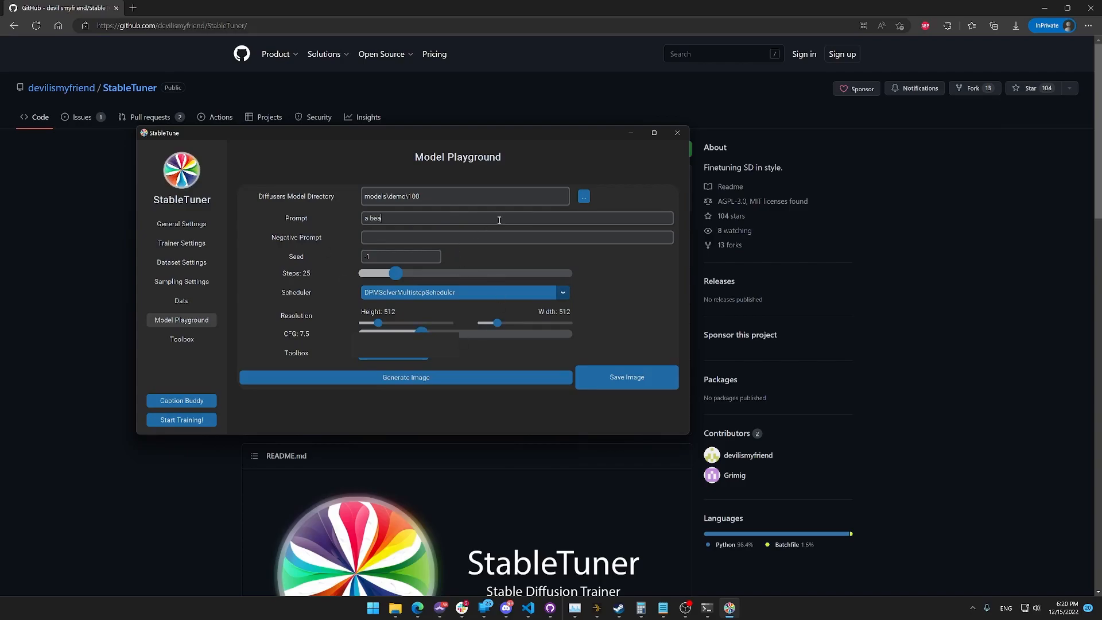
{"action": "type", "text": "utiful woman with red hair, by soda stre"}
{"action": "left_click_drag", "start_coordinate": [253, 71], "coordinate": [659, 130]}
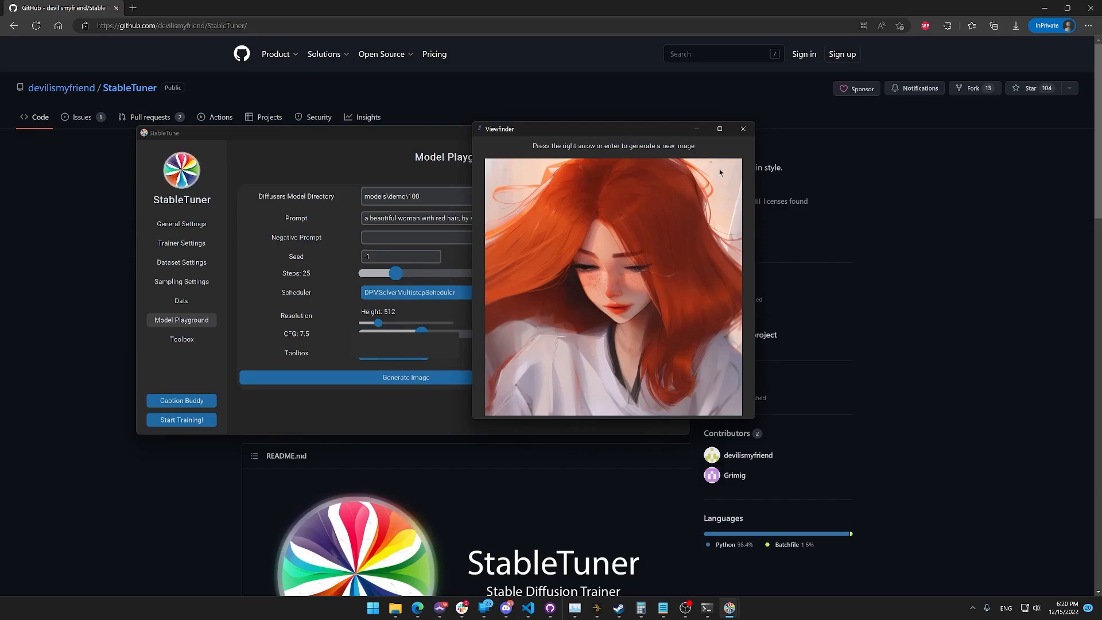
Generate three more images from the red hair prompt in the Viewfinder.
{"action": "key", "text": "Right"}
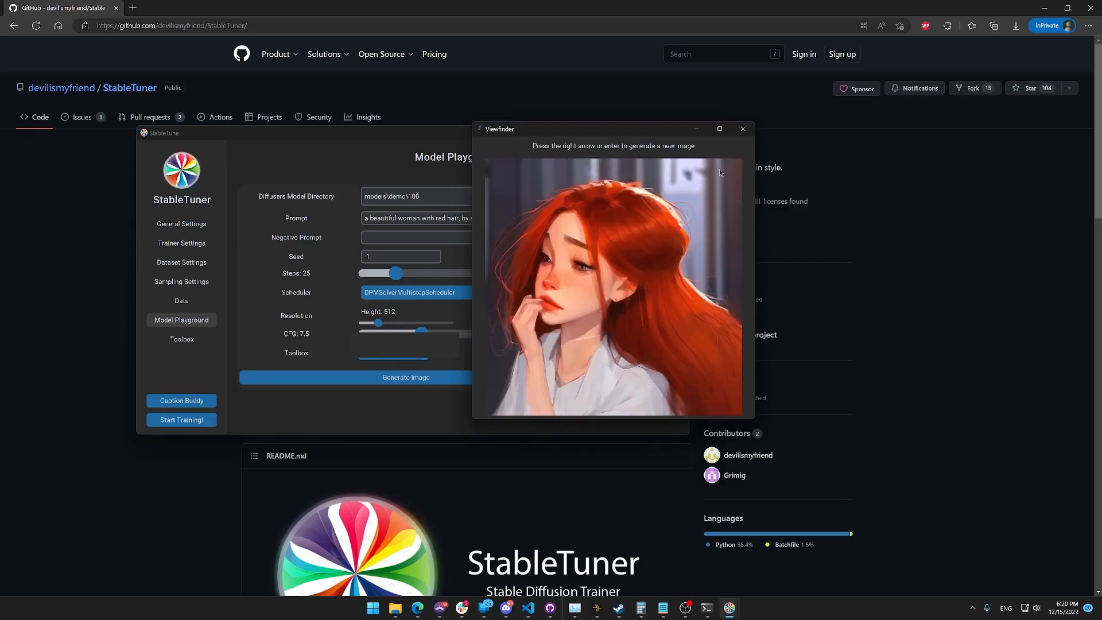
{"action": "key", "text": "Right"}
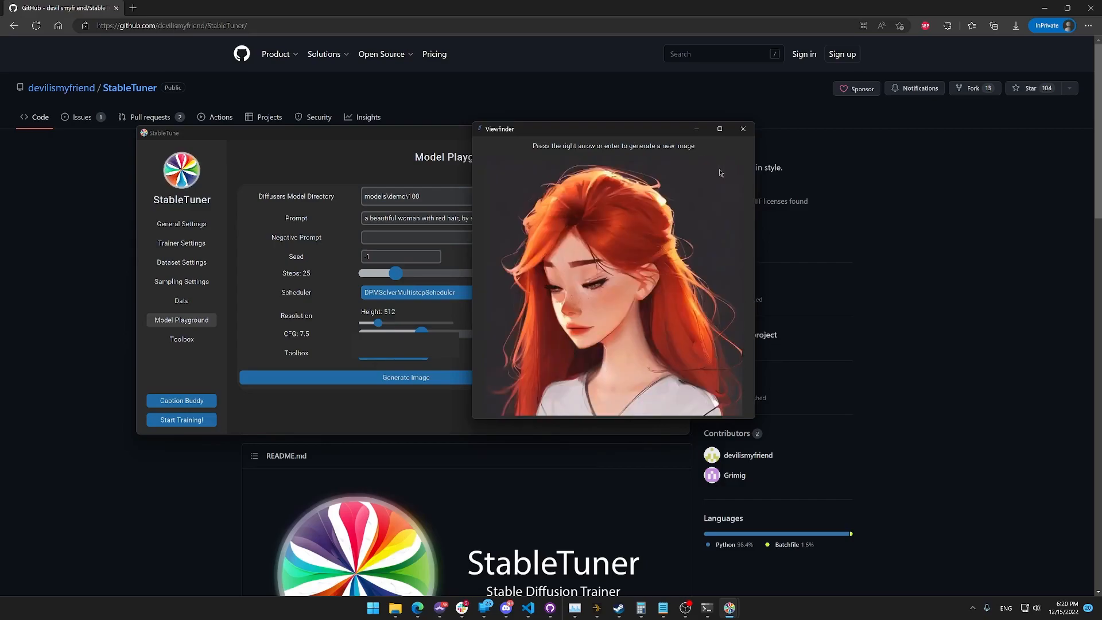
{"action": "key", "text": "Right"}
Change the hair colour in the prompt to blue and generate a new image.
{"action": "left_click_drag", "start_coordinate": [599, 133], "coordinate": [691, 138]}
{"action": "left_click", "coordinate": [461, 218]}
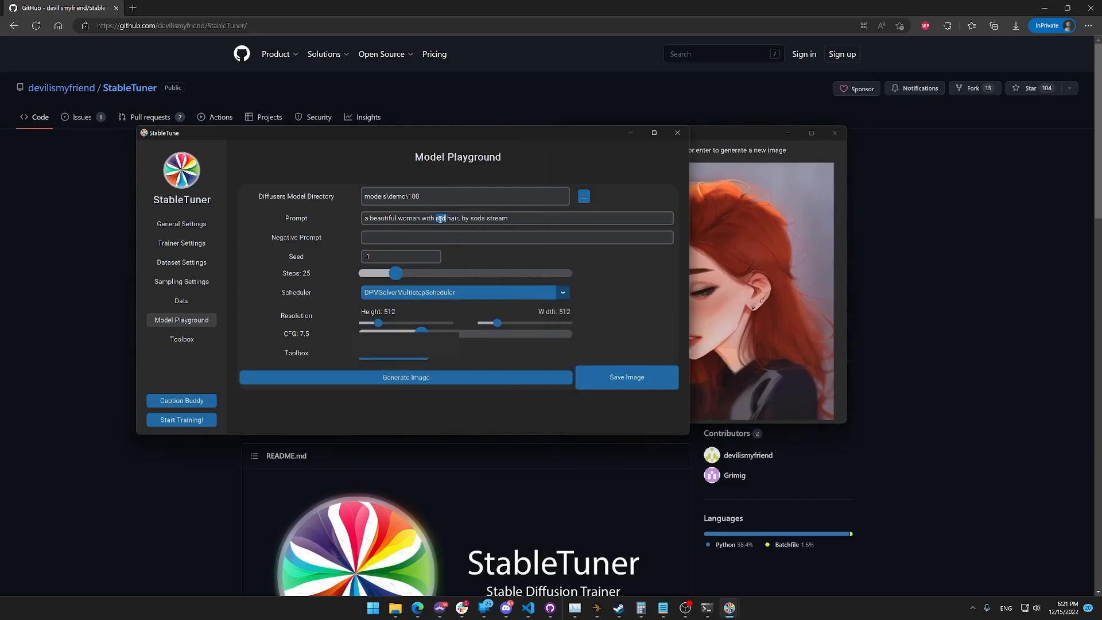
{"action": "double_click", "coordinate": [444, 218]}
{"action": "type", "text": "blue"}
{"action": "left_click", "coordinate": [700, 204]}
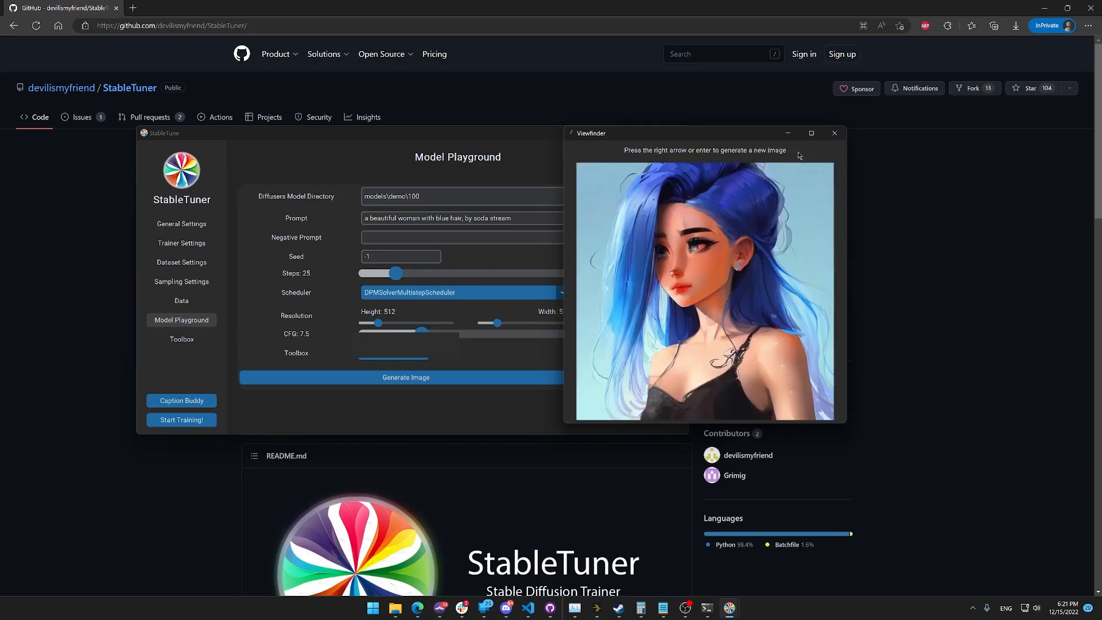
Extend the prompt to "a beautiful woman with blue hair and a cat, by soda stream" and generate a new image.
{"action": "left_click", "coordinate": [462, 218]}
{"action": "type", "text": "and a cat"}
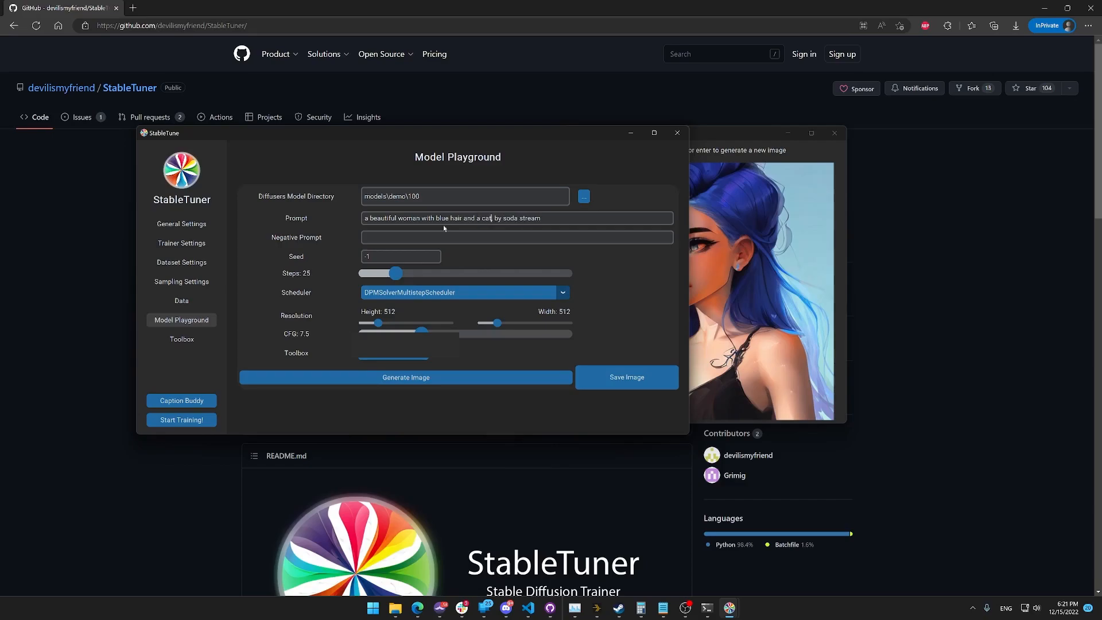
{"action": "type", "text": ","}
{"action": "left_click", "coordinate": [807, 161]}
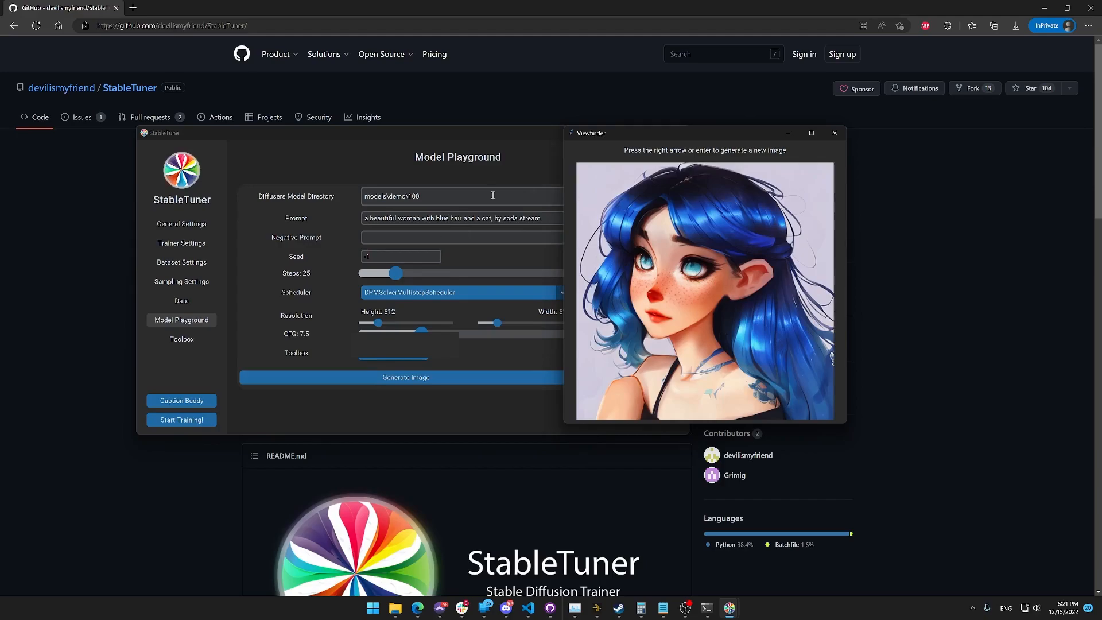
Check the epoch folder in the Diffusers model directory, and review the training settings message in Telegram's Ai Monitor chat.
{"action": "left_click", "coordinate": [462, 200]}
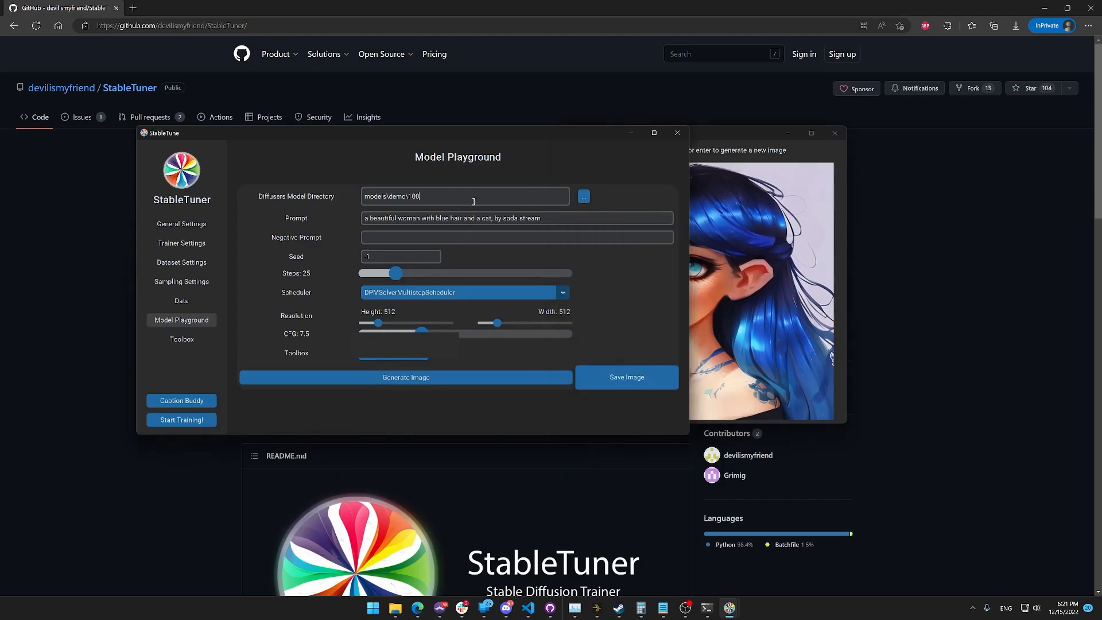
{"action": "left_click_drag", "start_coordinate": [425, 195], "coordinate": [409, 196]}
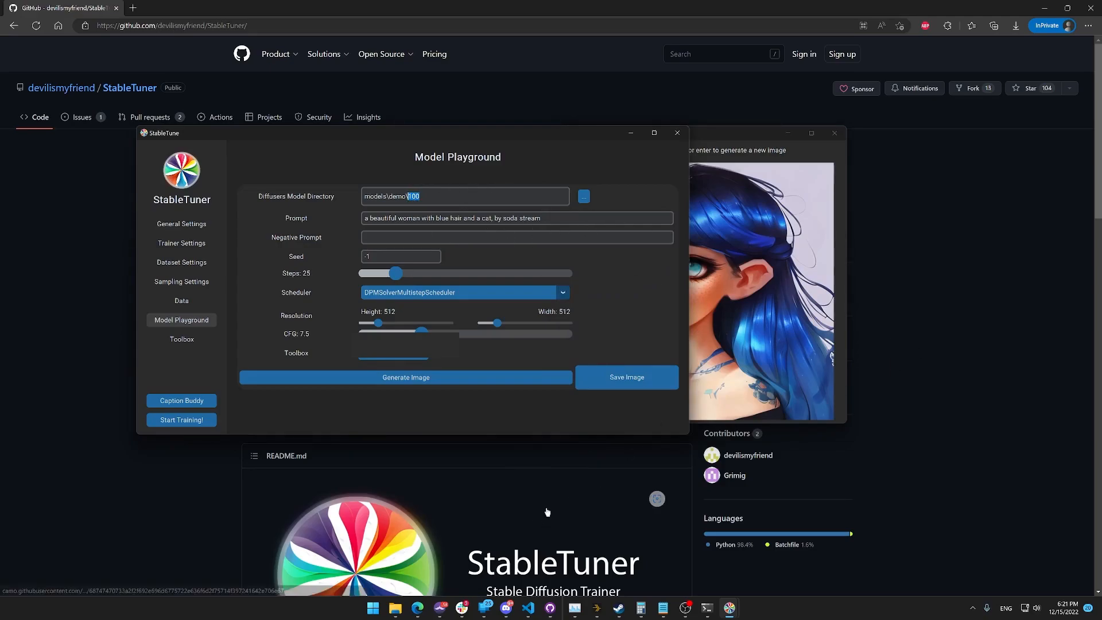
{"action": "left_click", "coordinate": [441, 609]}
{"action": "scroll", "coordinate": [900, 416], "scroll_direction": "up", "scroll_amount": 10}
{"action": "scroll", "coordinate": [896, 422], "scroll_direction": "up", "scroll_amount": 10}
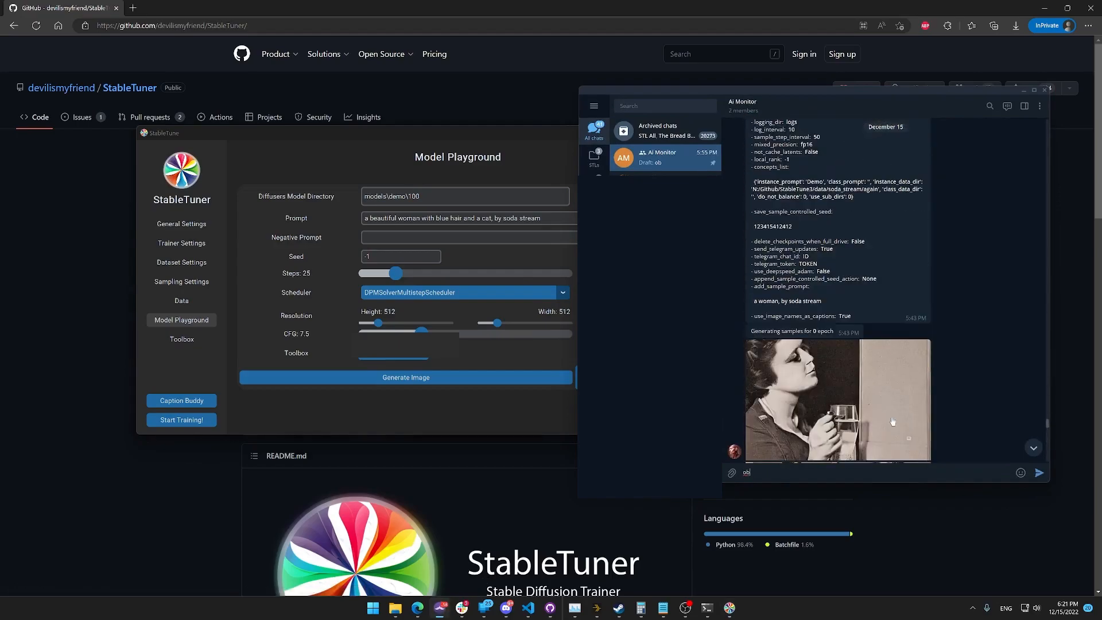
{"action": "scroll", "coordinate": [884, 420], "scroll_direction": "up", "scroll_amount": 5}
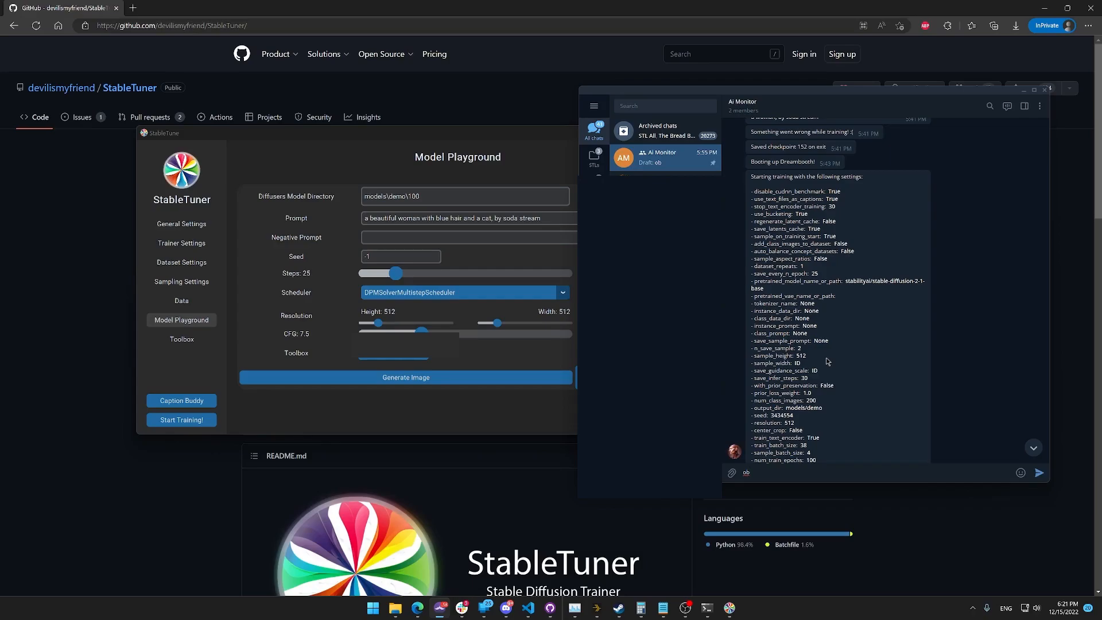
{"action": "scroll", "coordinate": [827, 361], "scroll_direction": "down", "scroll_amount": 2}
{"action": "scroll", "coordinate": [827, 361], "scroll_direction": "down", "scroll_amount": 2}
{"action": "scroll", "coordinate": [827, 367], "scroll_direction": "up", "scroll_amount": 4}
{"action": "scroll", "coordinate": [758, 176], "scroll_direction": "down", "scroll_amount": 1}
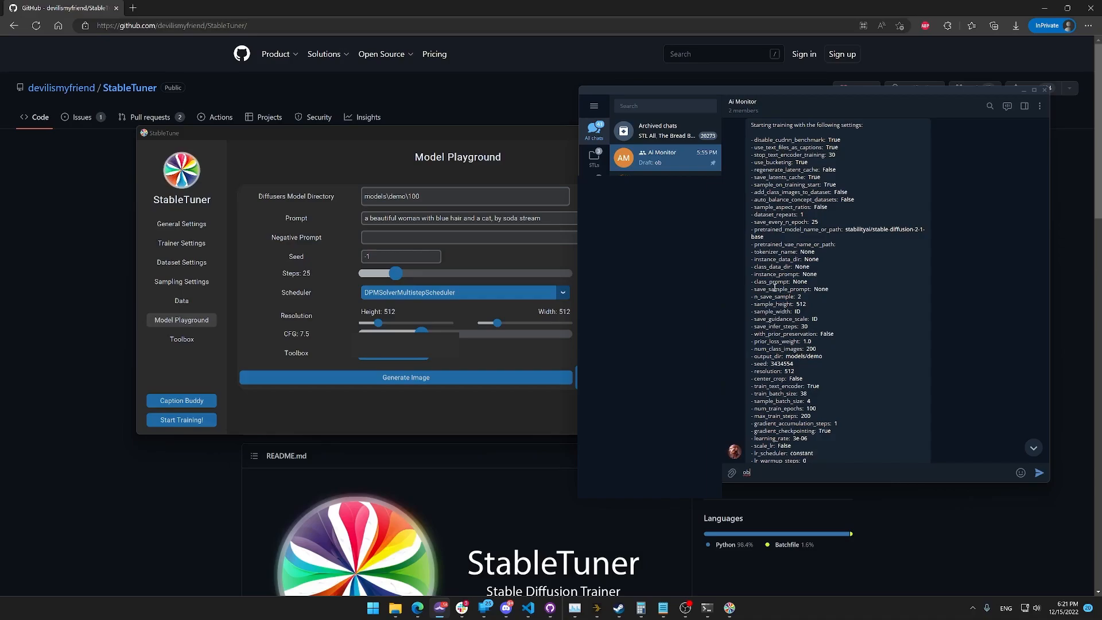
{"action": "scroll", "coordinate": [773, 285], "scroll_direction": "down", "scroll_amount": 4}
{"action": "scroll", "coordinate": [747, 344], "scroll_direction": "down", "scroll_amount": 5}
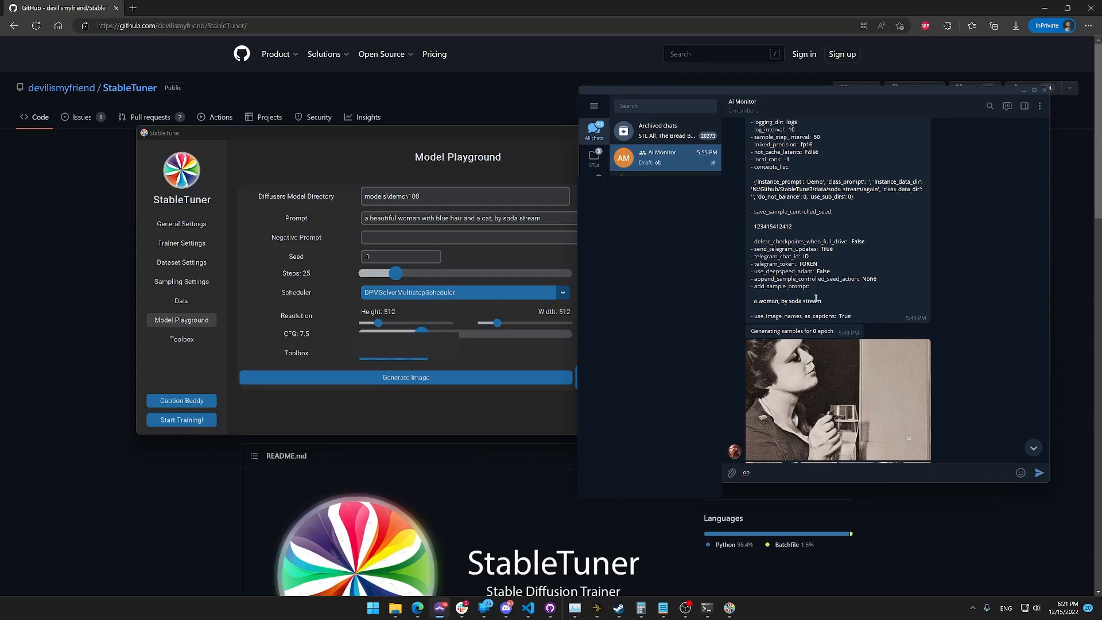
Compare the sample images posted for epoch 0 with those for step 50 in the Ai Monitor chat.
{"action": "scroll", "coordinate": [782, 349], "scroll_direction": "down", "scroll_amount": 3}
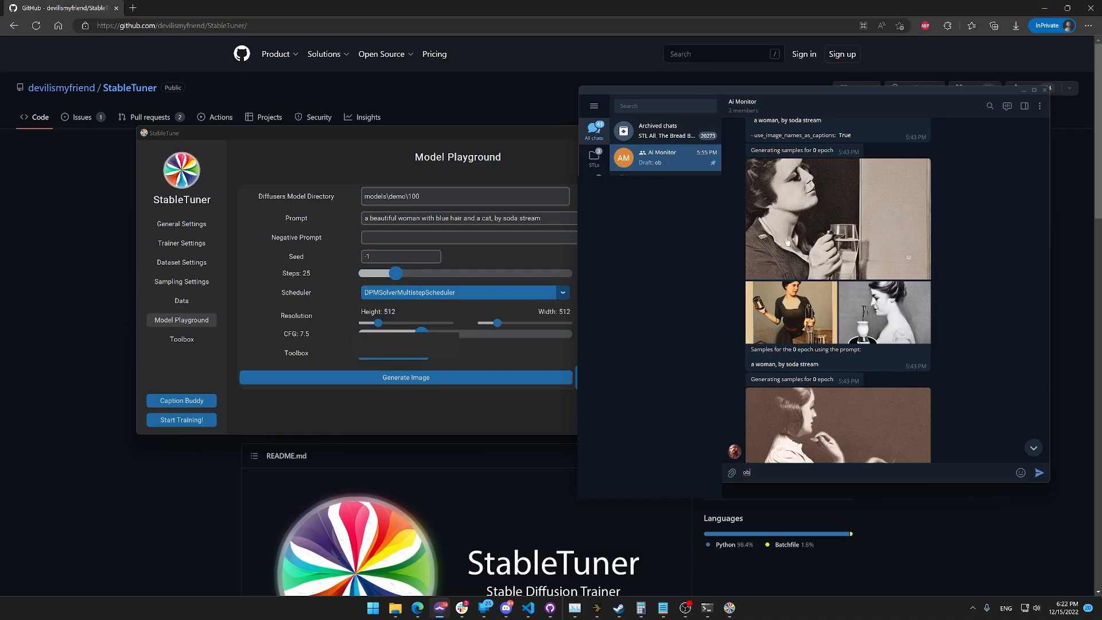
{"action": "scroll", "coordinate": [884, 322], "scroll_direction": "down", "scroll_amount": 1}
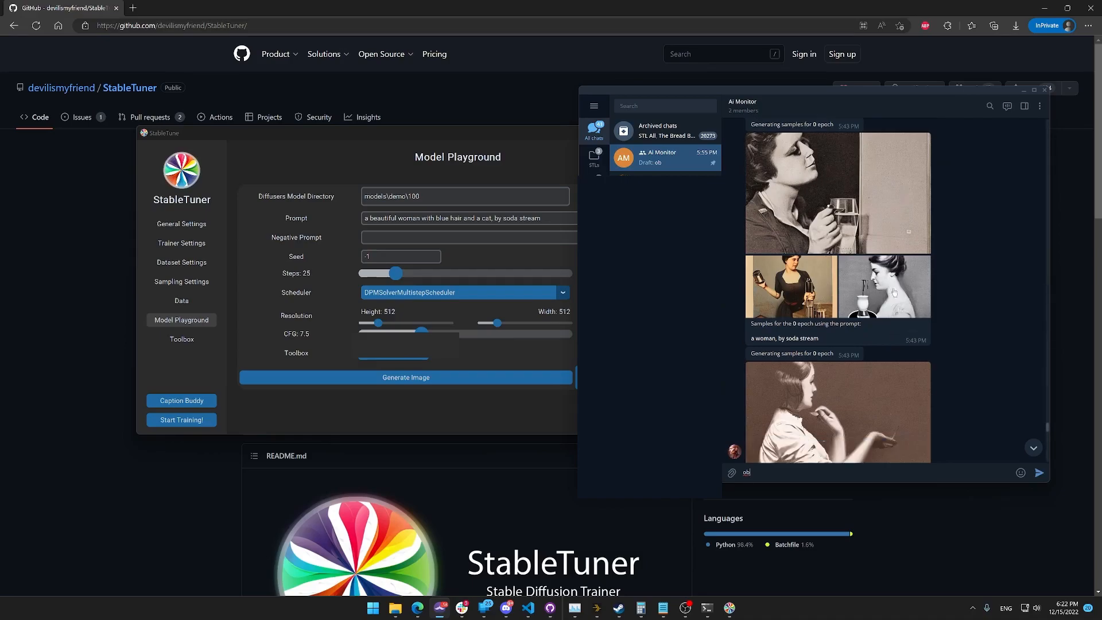
{"action": "scroll", "coordinate": [893, 290], "scroll_direction": "down", "scroll_amount": 3}
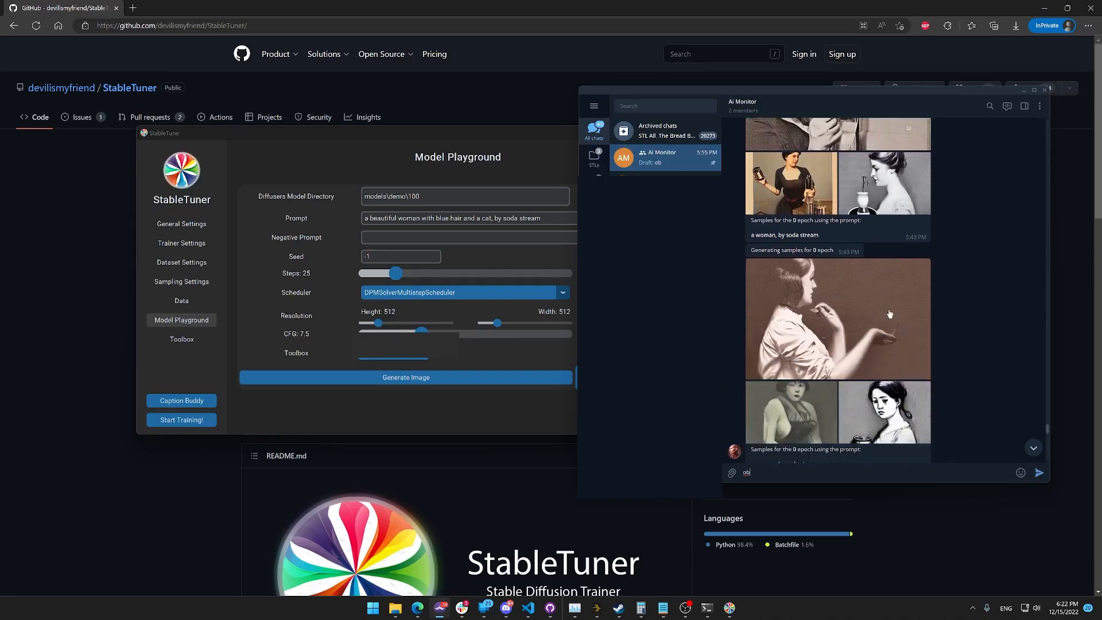
{"action": "scroll", "coordinate": [942, 249], "scroll_direction": "up", "scroll_amount": 4}
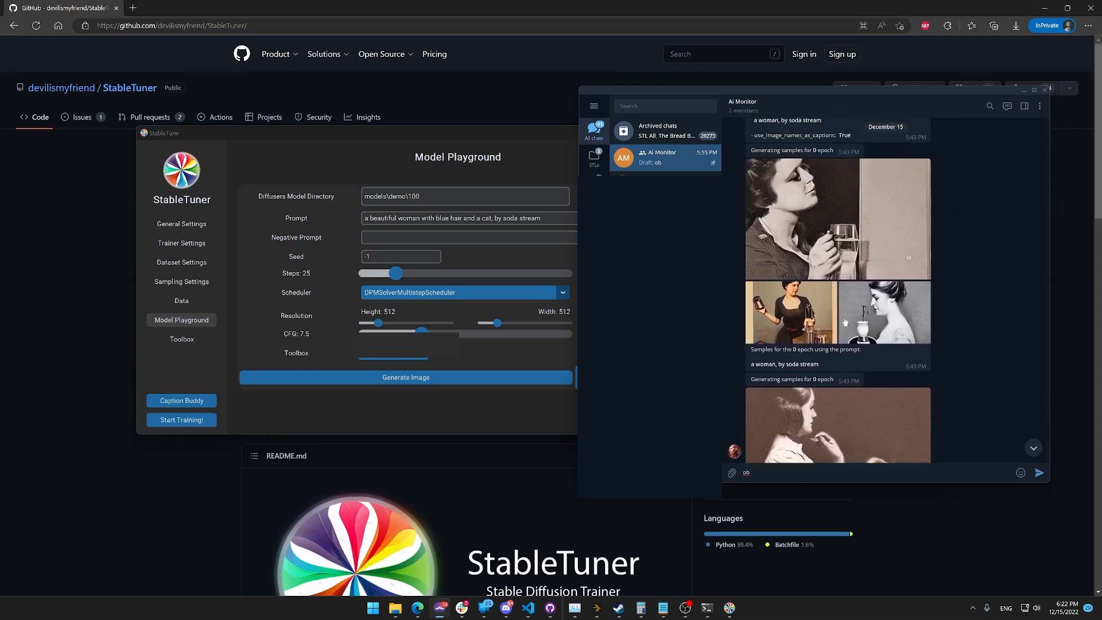
{"action": "scroll", "coordinate": [799, 291], "scroll_direction": "down", "scroll_amount": 4}
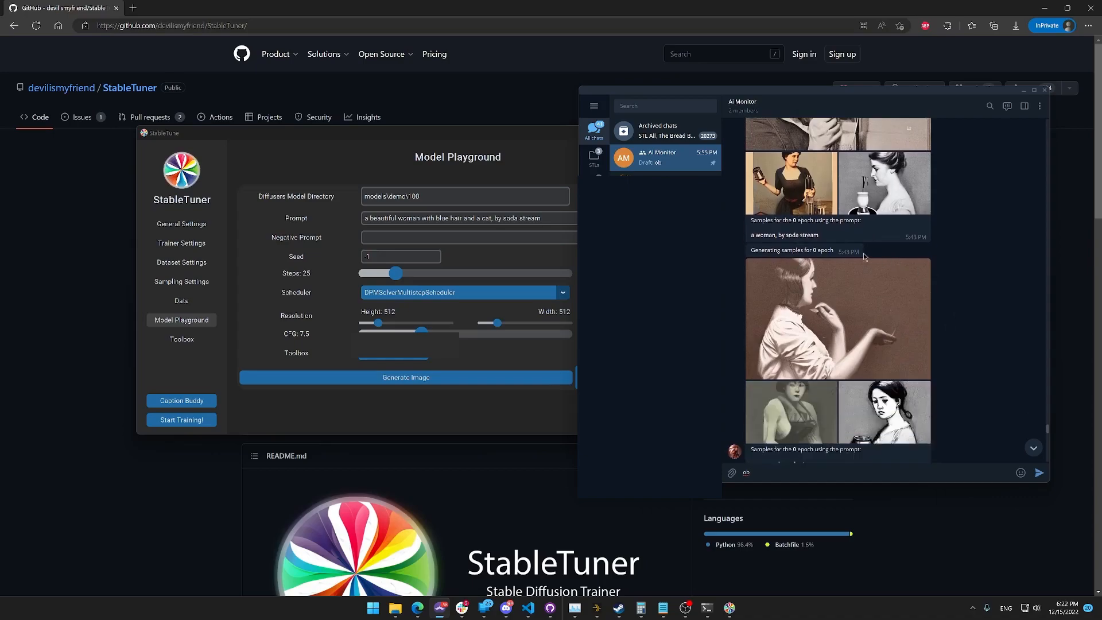
{"action": "scroll", "coordinate": [780, 315], "scroll_direction": "down", "scroll_amount": 3}
{"action": "scroll", "coordinate": [778, 327], "scroll_direction": "up", "scroll_amount": 1}
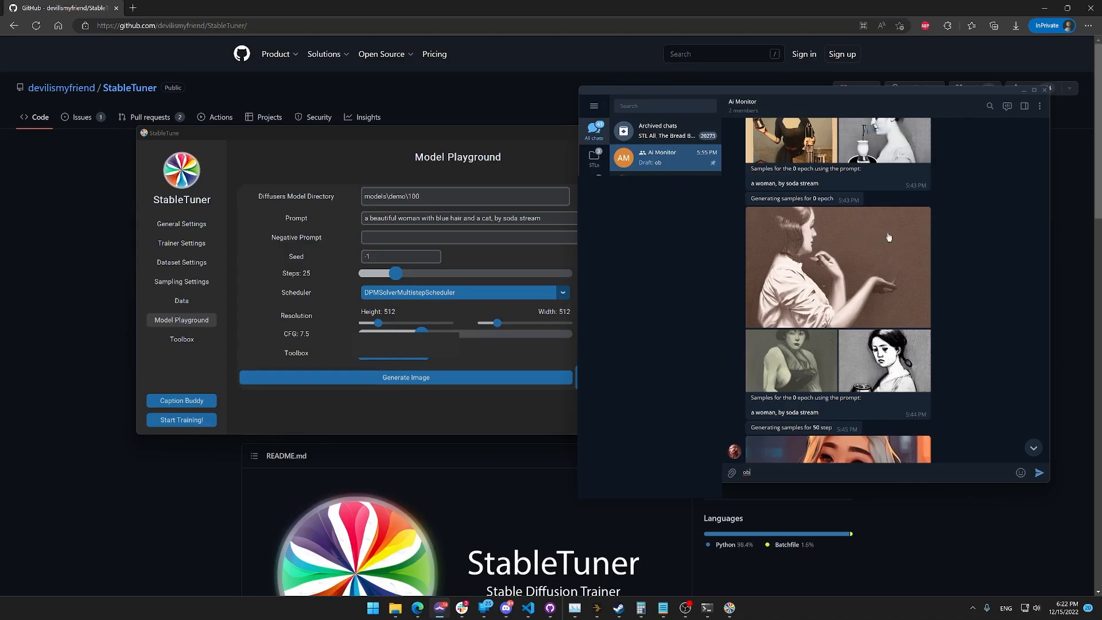
{"action": "scroll", "coordinate": [919, 362], "scroll_direction": "up", "scroll_amount": 1}
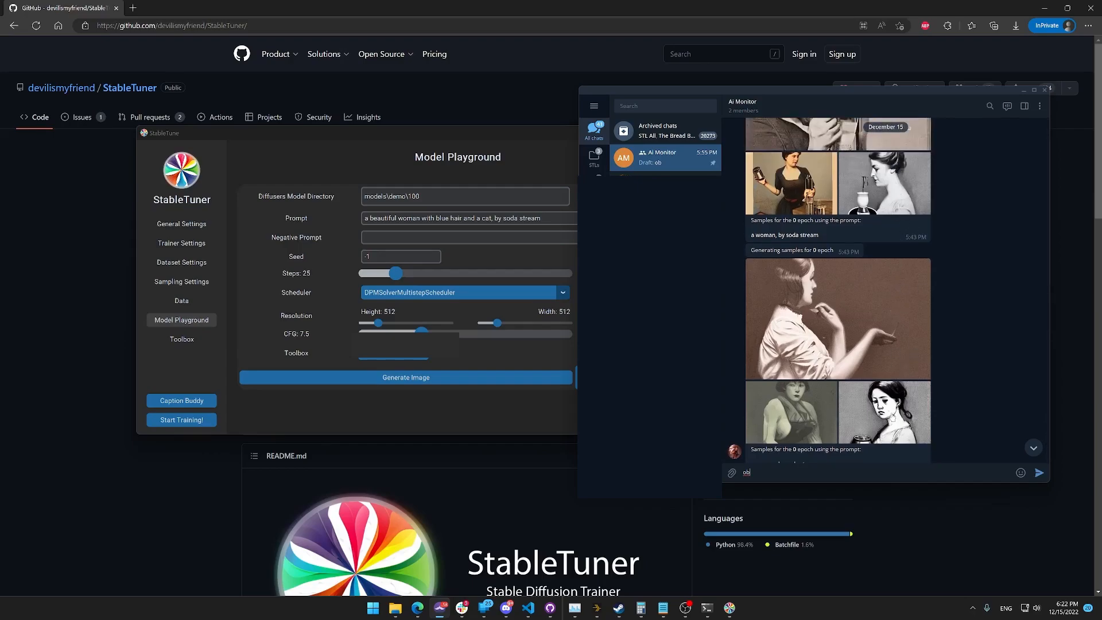
{"action": "scroll", "coordinate": [888, 431], "scroll_direction": "down", "scroll_amount": 2}
{"action": "scroll", "coordinate": [941, 356], "scroll_direction": "down", "scroll_amount": 4}
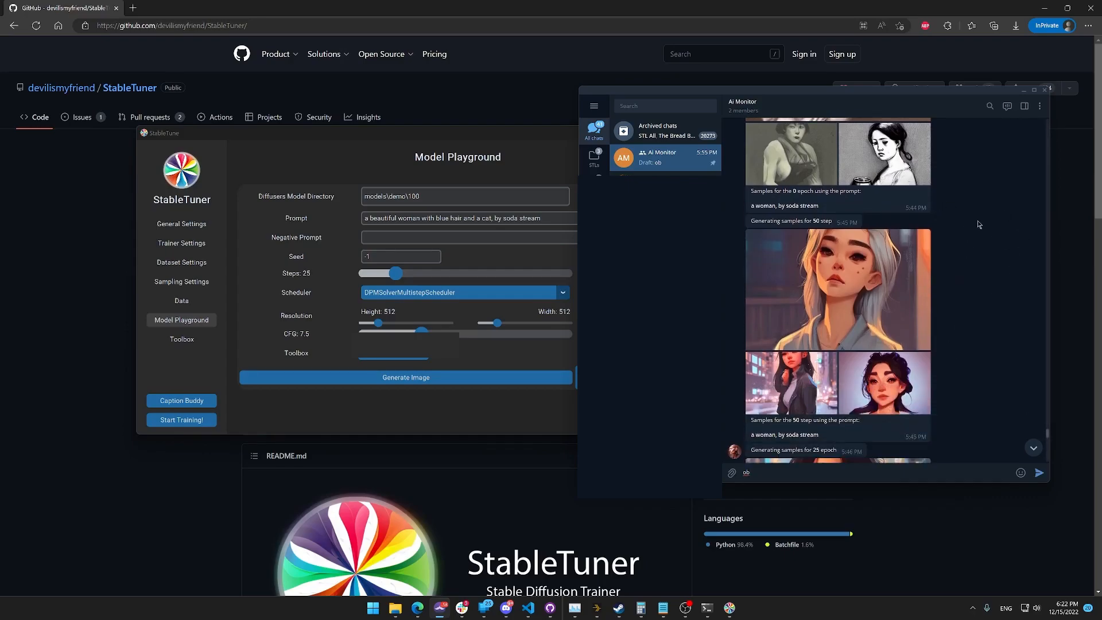
Check the sample intervals in StableTuner's Sampling Settings, and review the Ai Monitor chat's samples from step 50 through epoch 100.
{"action": "left_click", "coordinate": [186, 283]}
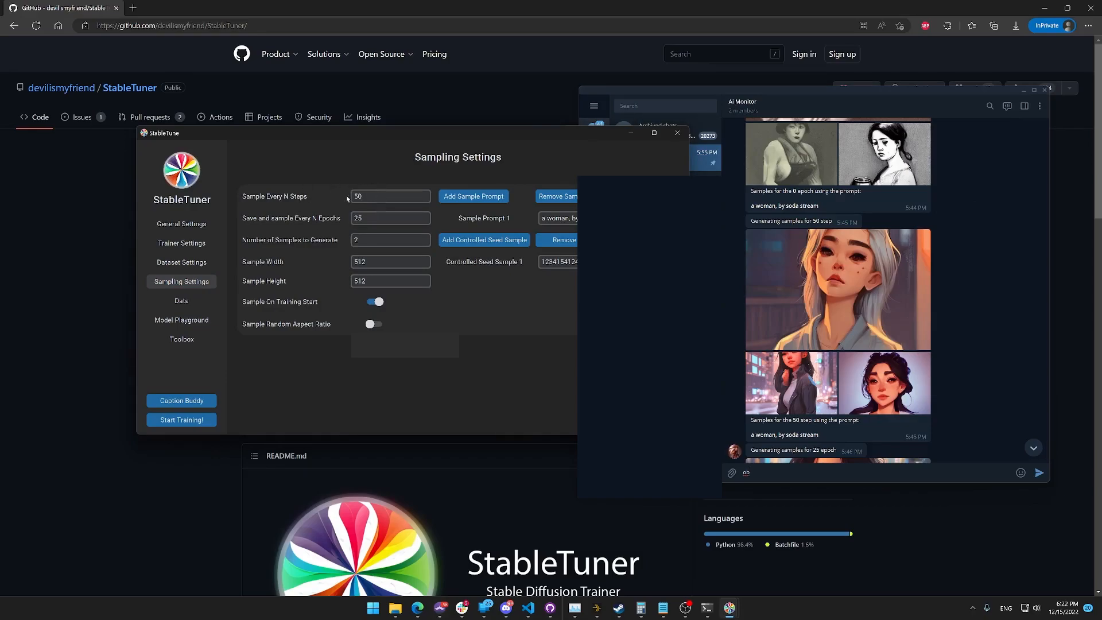
{"action": "left_click", "coordinate": [932, 199]}
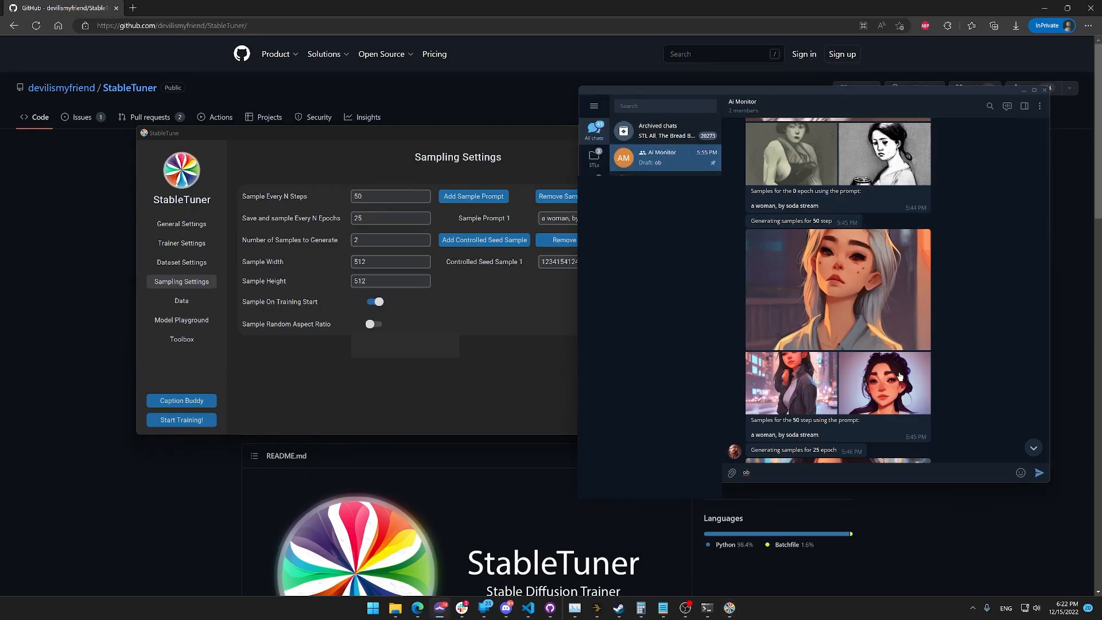
{"action": "scroll", "coordinate": [918, 277], "scroll_direction": "down", "scroll_amount": 1}
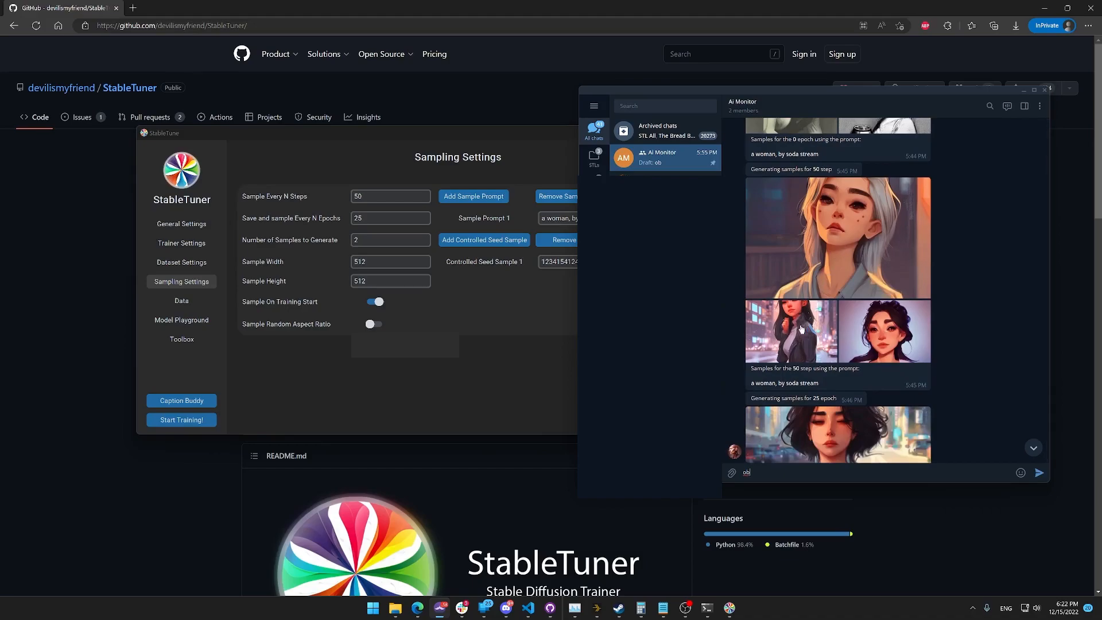
{"action": "scroll", "coordinate": [866, 341], "scroll_direction": "down", "scroll_amount": 2}
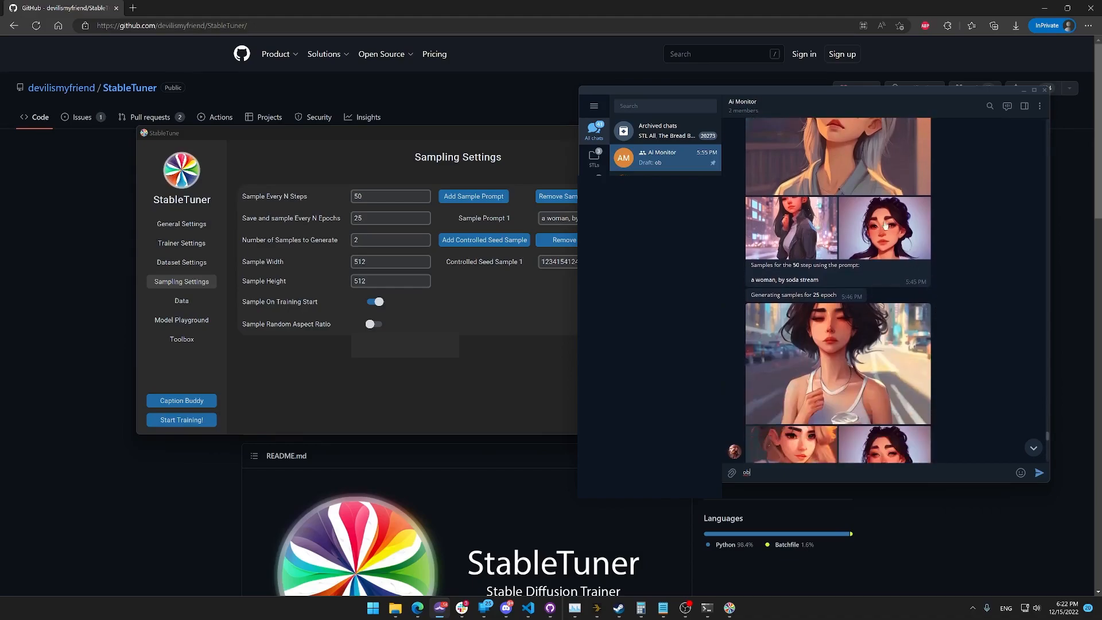
{"action": "scroll", "coordinate": [837, 368], "scroll_direction": "down", "scroll_amount": 5}
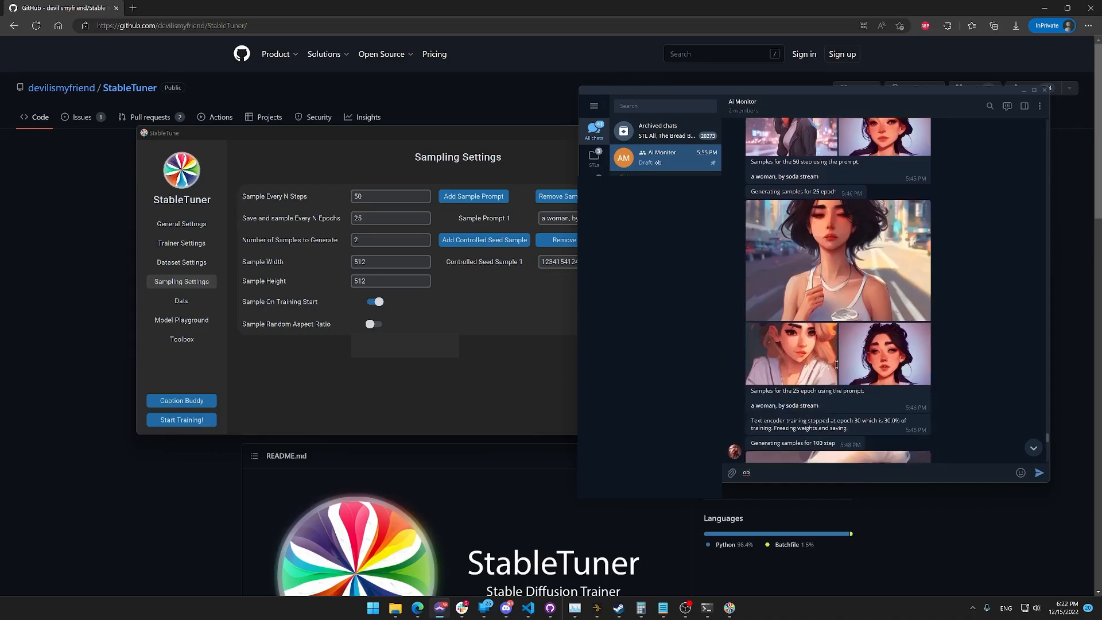
{"action": "scroll", "coordinate": [837, 369], "scroll_direction": "down", "scroll_amount": 2}
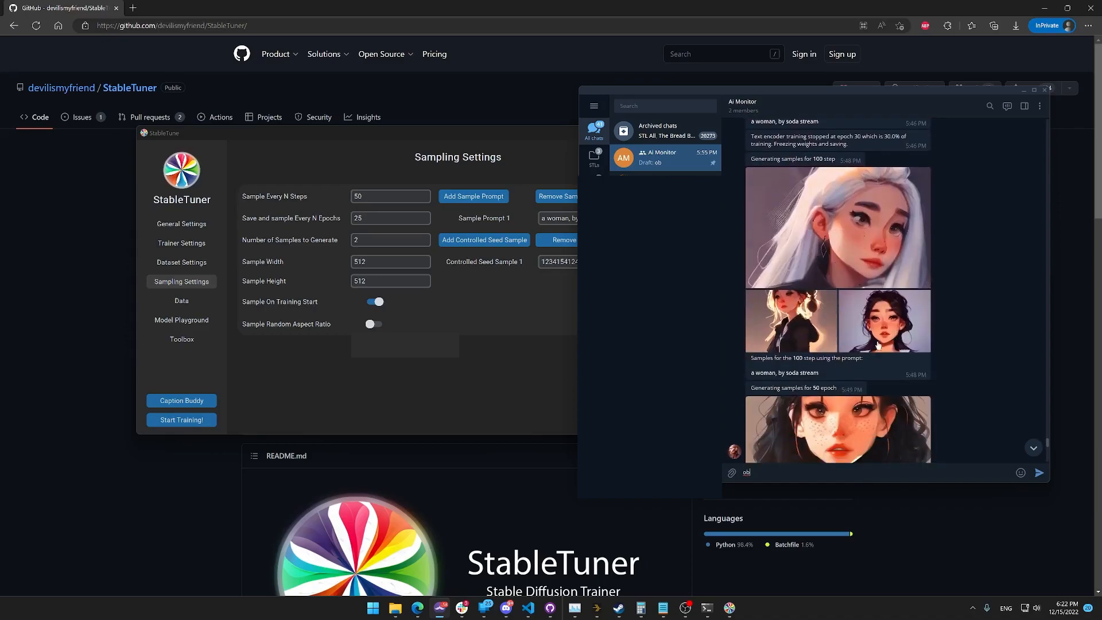
{"action": "scroll", "coordinate": [892, 358], "scroll_direction": "down", "scroll_amount": 2}
{"action": "scroll", "coordinate": [890, 356], "scroll_direction": "down", "scroll_amount": 1}
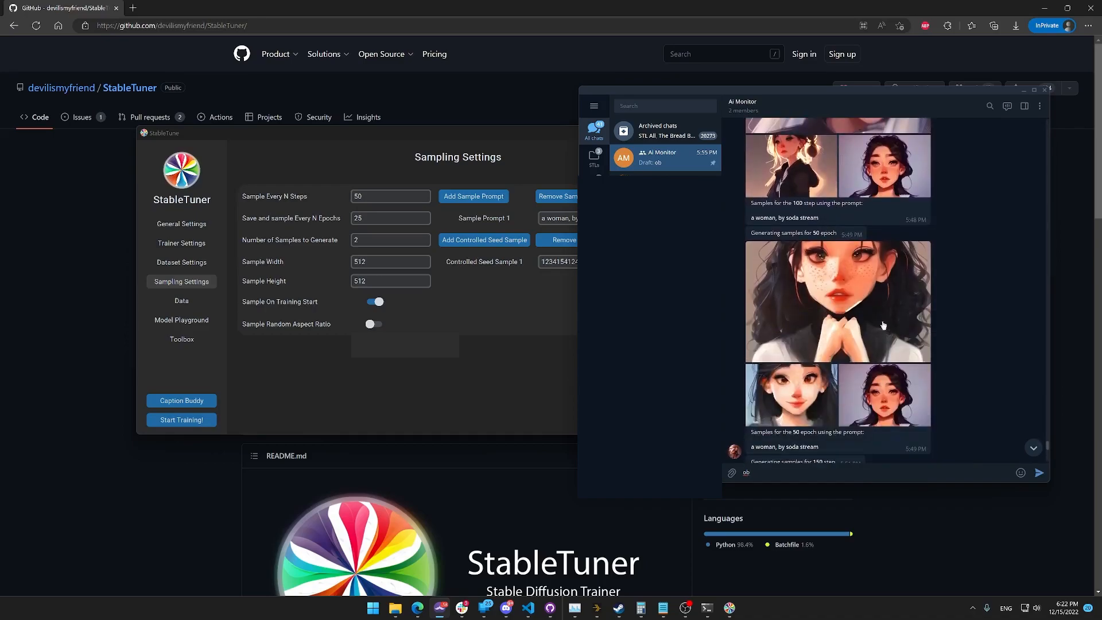
{"action": "scroll", "coordinate": [757, 319], "scroll_direction": "down", "scroll_amount": 1}
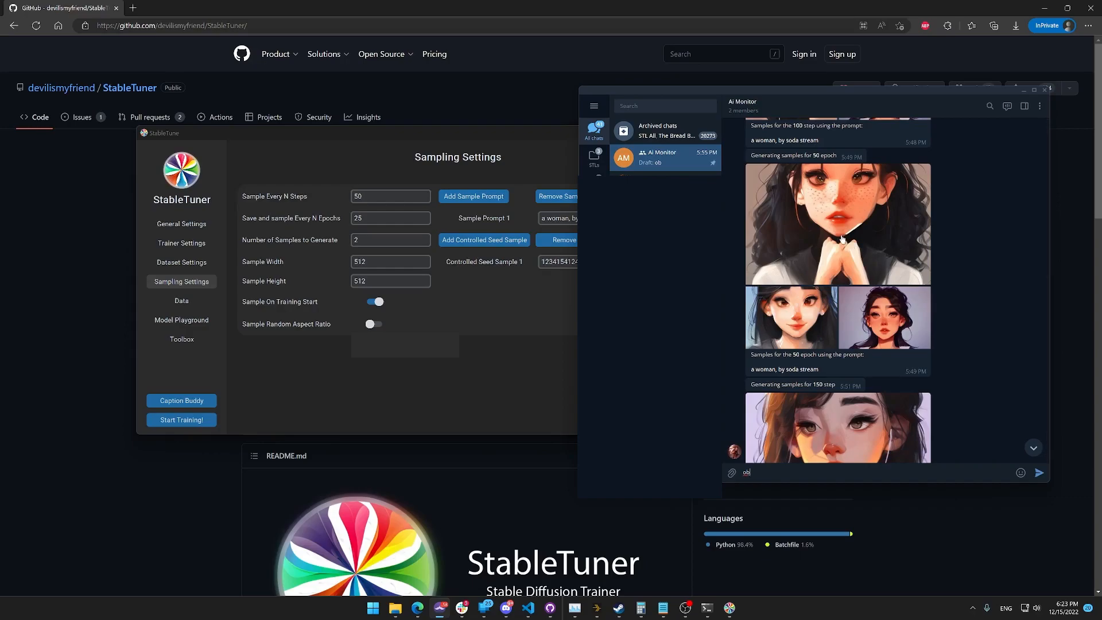
{"action": "scroll", "coordinate": [862, 287], "scroll_direction": "down", "scroll_amount": 1}
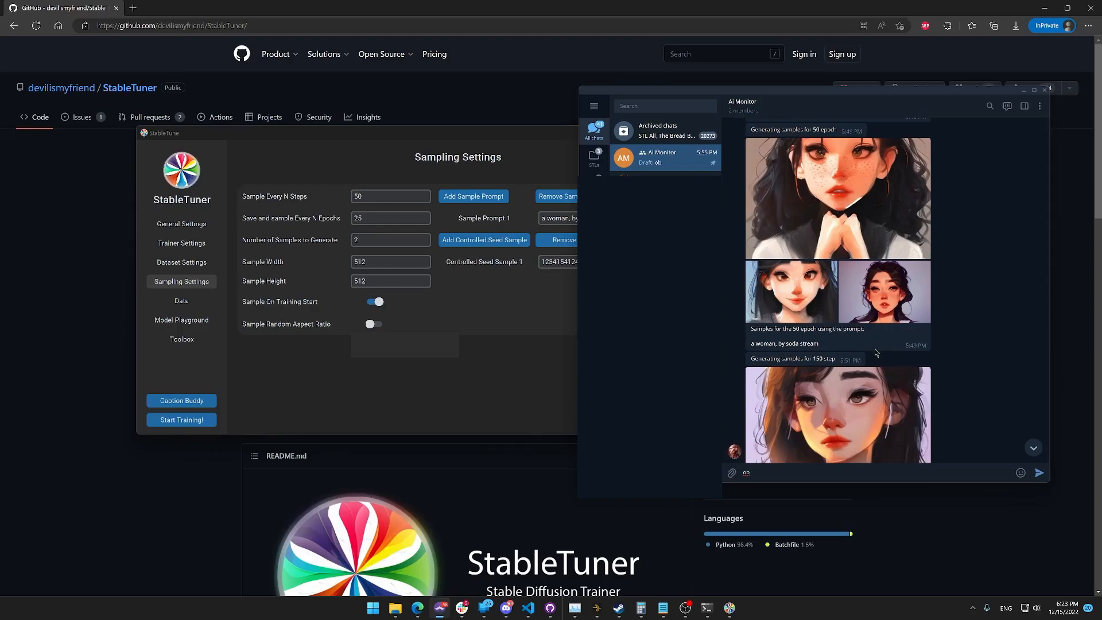
{"action": "scroll", "coordinate": [876, 352], "scroll_direction": "down", "scroll_amount": 3}
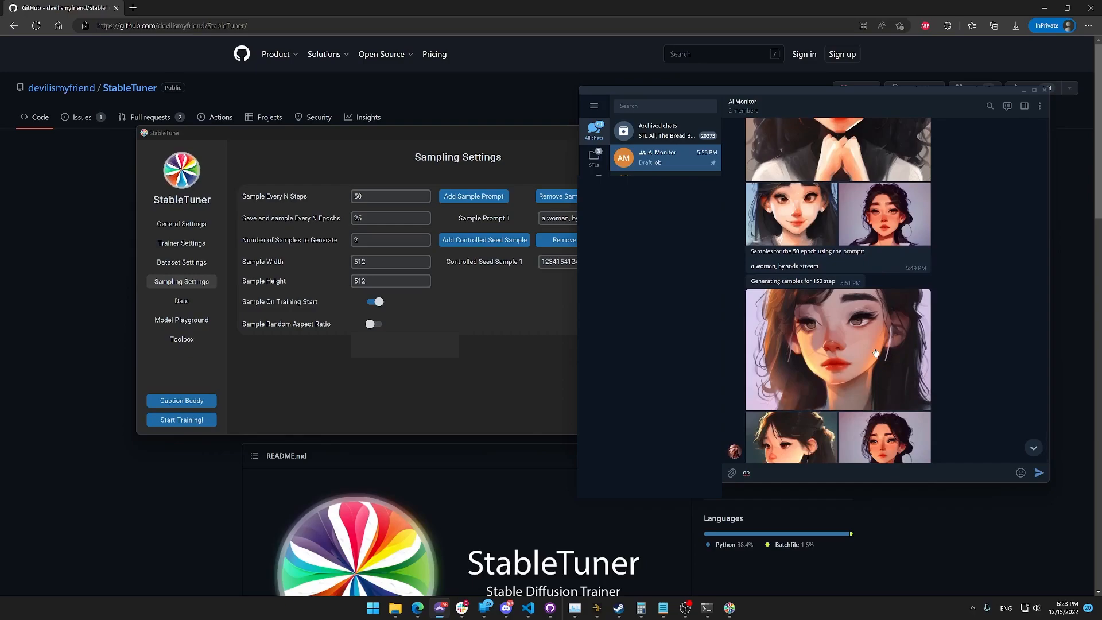
{"action": "scroll", "coordinate": [877, 352], "scroll_direction": "down", "scroll_amount": 12}
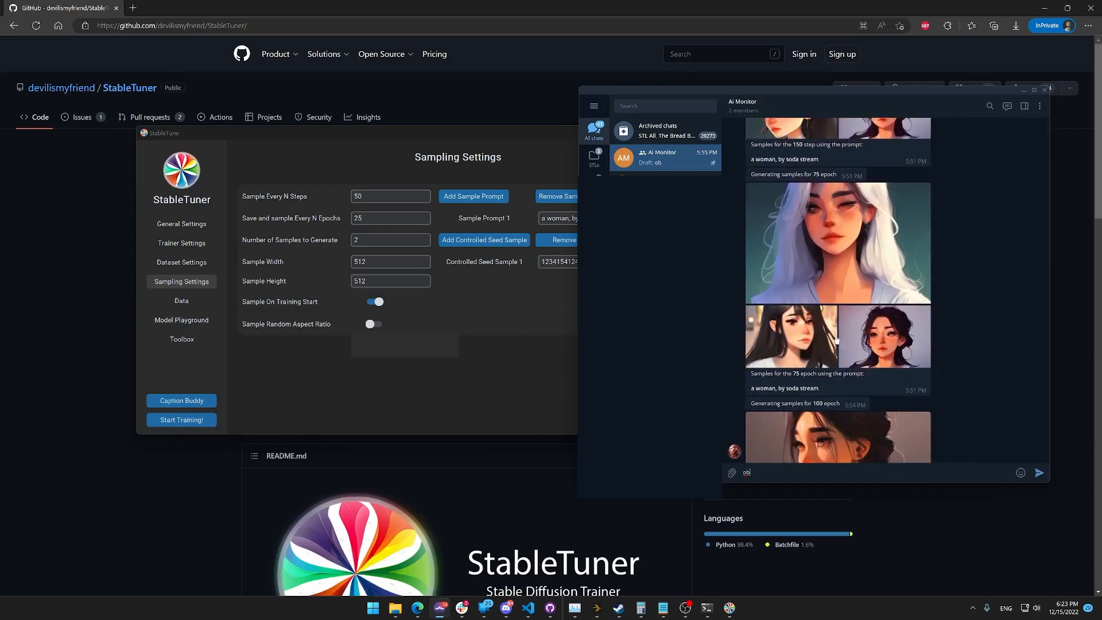
{"action": "scroll", "coordinate": [858, 344], "scroll_direction": "down", "scroll_amount": 3}
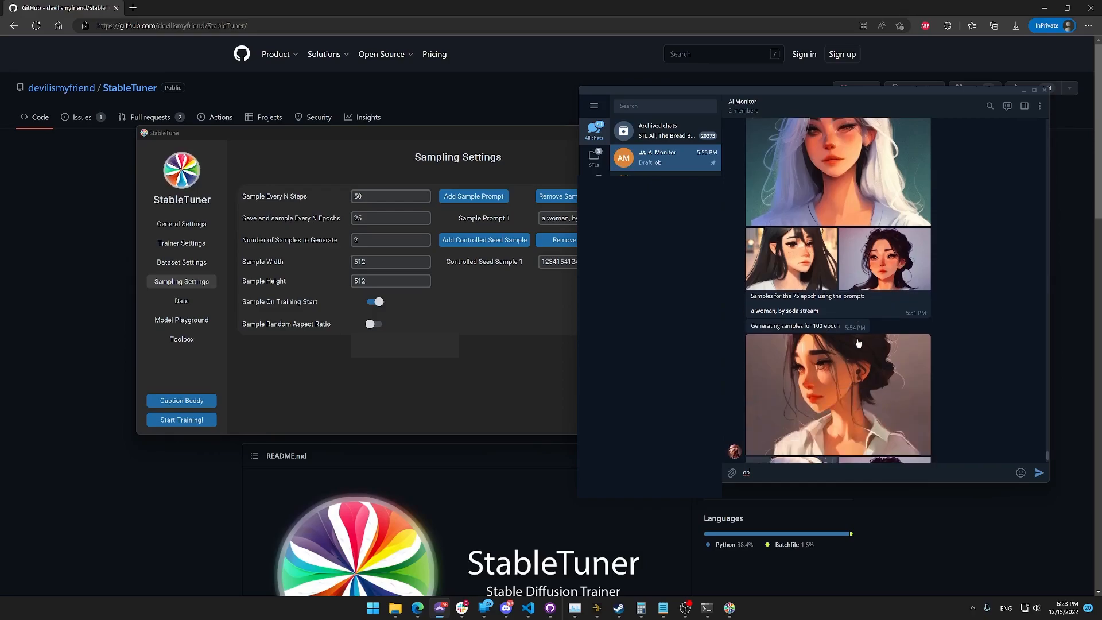
{"action": "scroll", "coordinate": [858, 343], "scroll_direction": "down", "scroll_amount": 3}
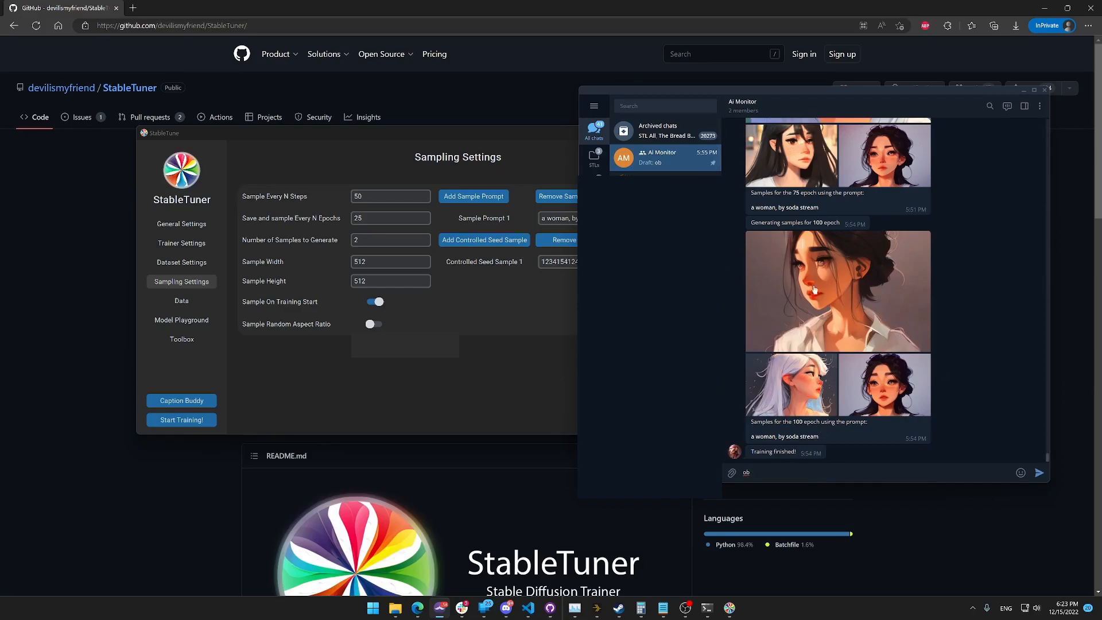
Switch back to StableTuner and open its General Settings.
{"action": "left_click", "coordinate": [510, 366]}
{"action": "left_click", "coordinate": [194, 225]}
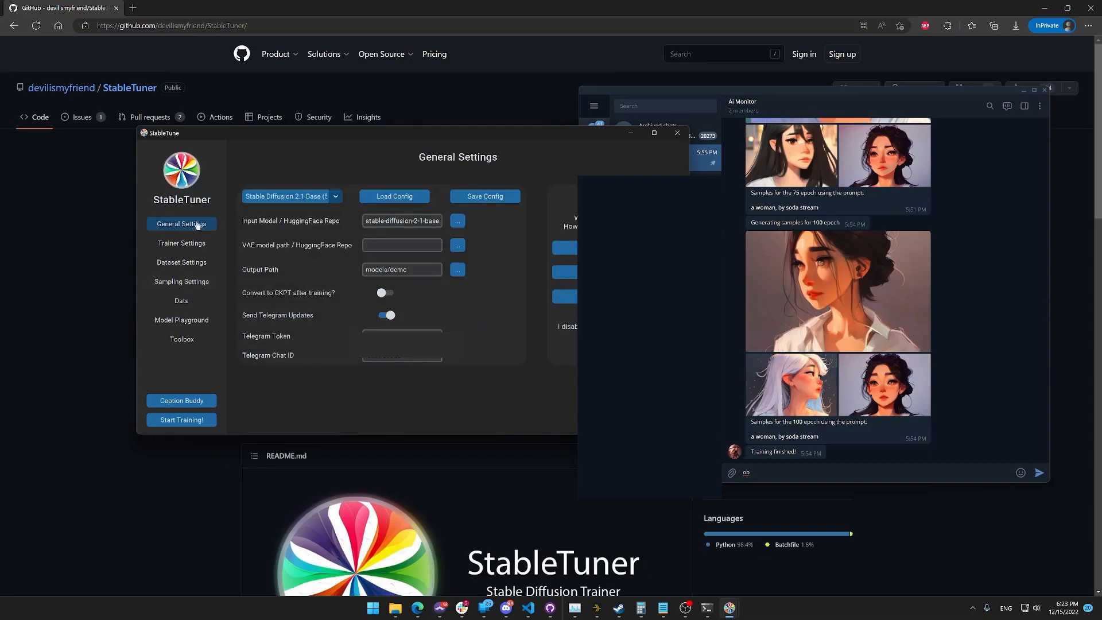